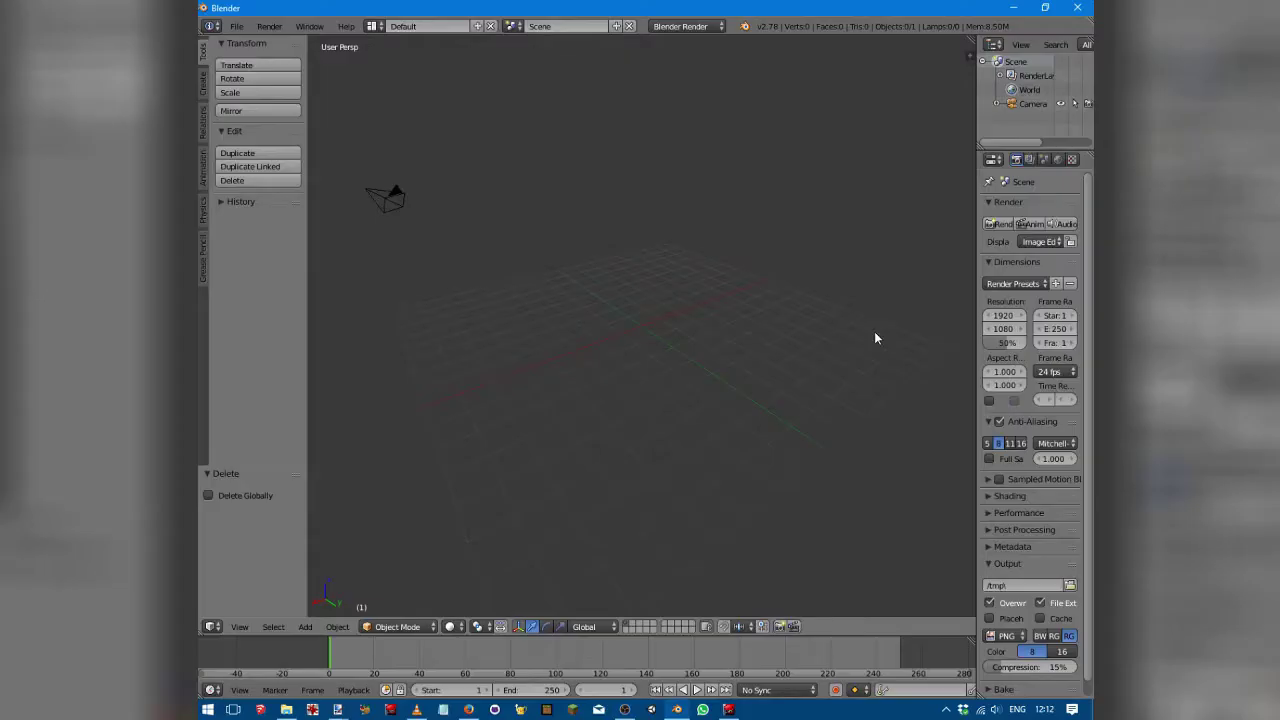
Step: Snap the 3D cursor to the scene center and add a plane there, scaled by 10
{"action": "key", "text": "shift+s"}
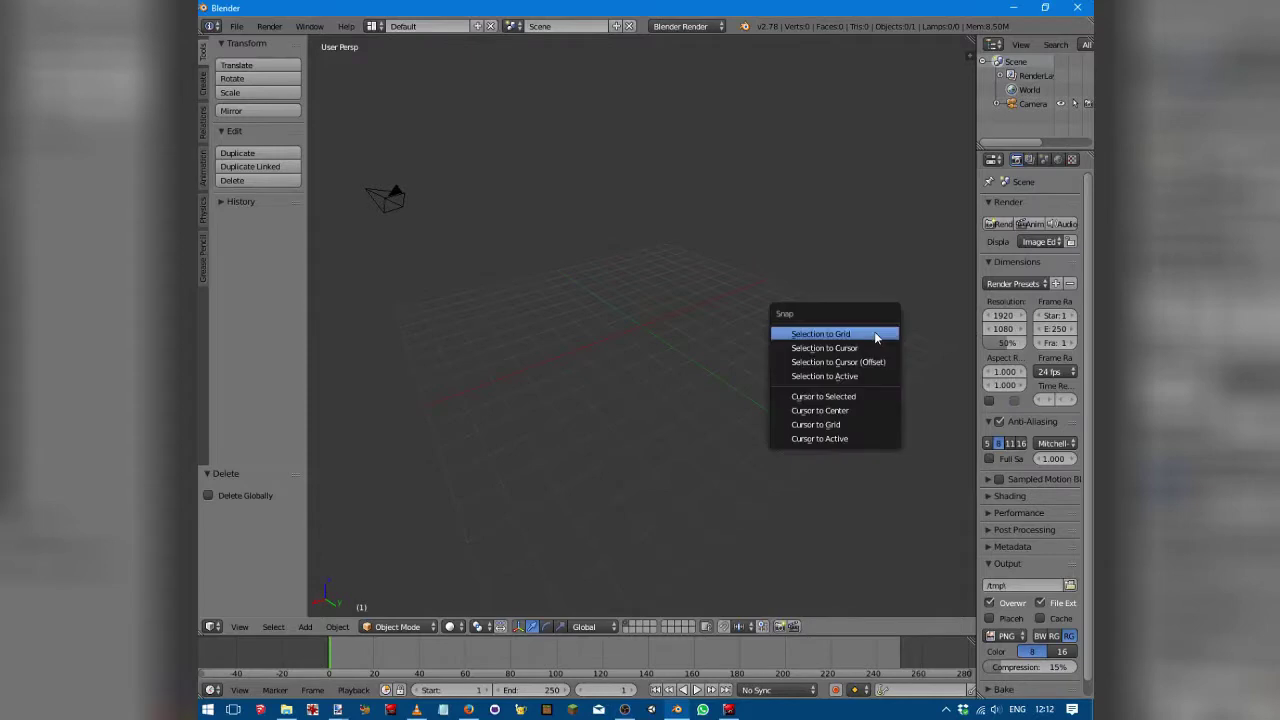
{"action": "left_click", "coordinate": [883, 411]}
{"action": "key", "text": "shift+a"}
{"action": "mouse_move", "coordinate": [732, 409]}
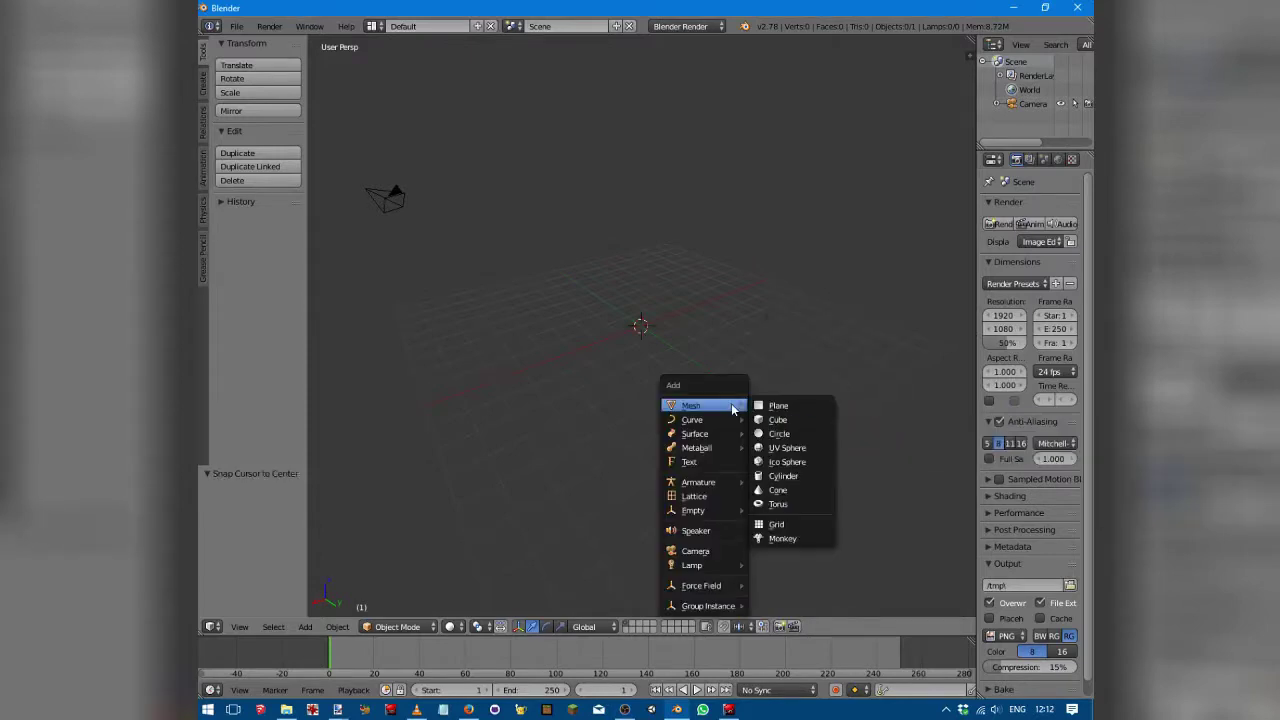
{"action": "left_click", "coordinate": [781, 408]}
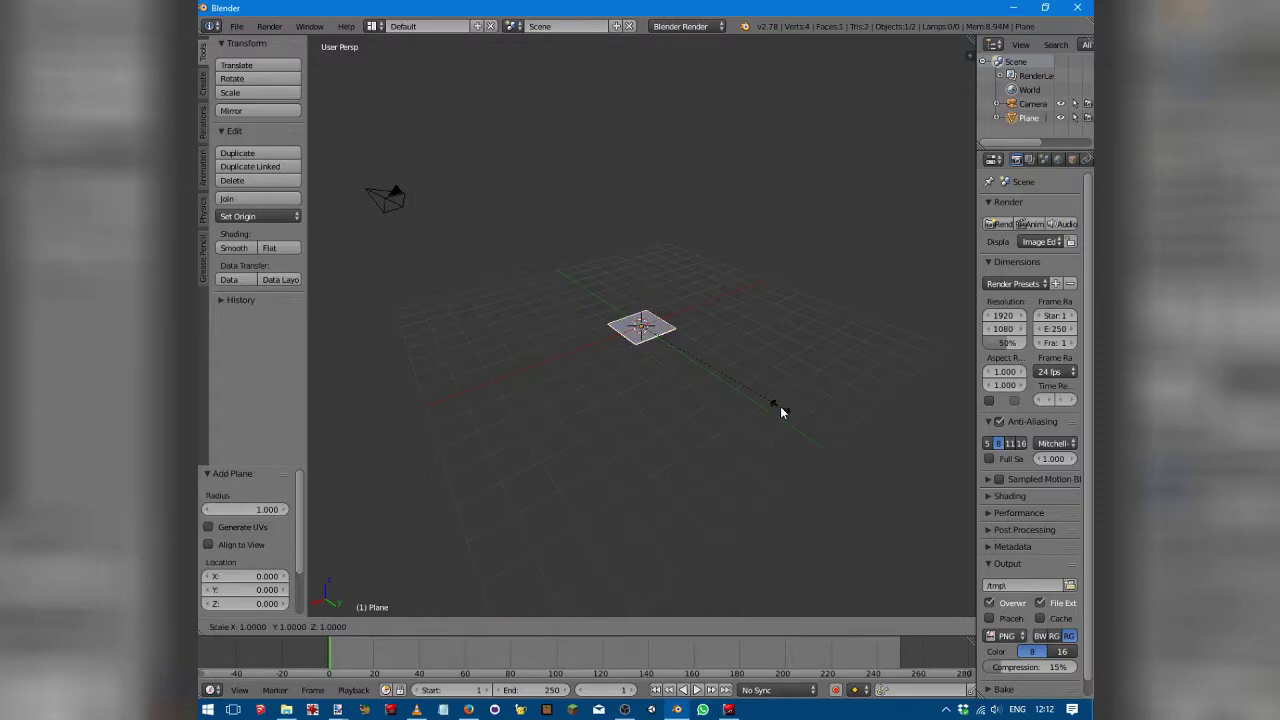
{"action": "type", "text": "10"}
{"action": "key", "text": "Return"}
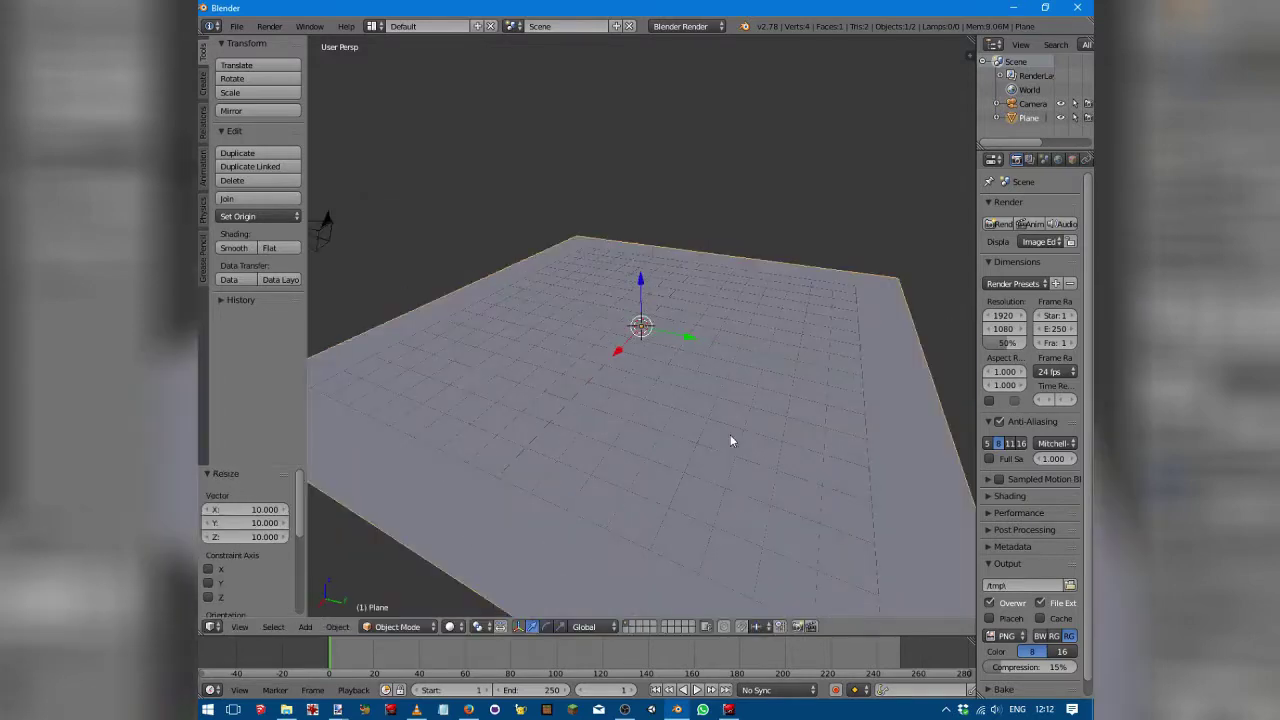
Step: Subdivide the whole plane into an 11 by 11 grid of faces with a fractal value of 0.1
{"action": "key", "text": "Tab"}
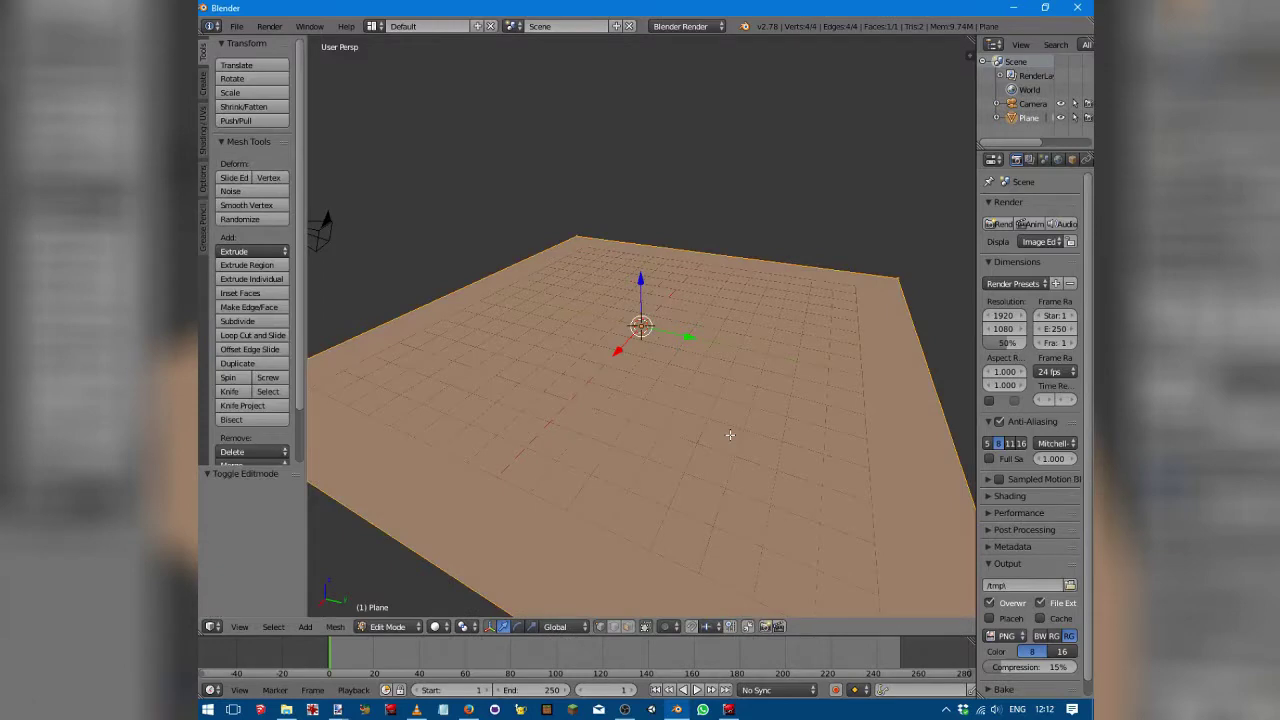
{"action": "key", "text": "space"}
{"action": "type", "text": "sub"}
{"action": "left_click", "coordinate": [818, 498]}
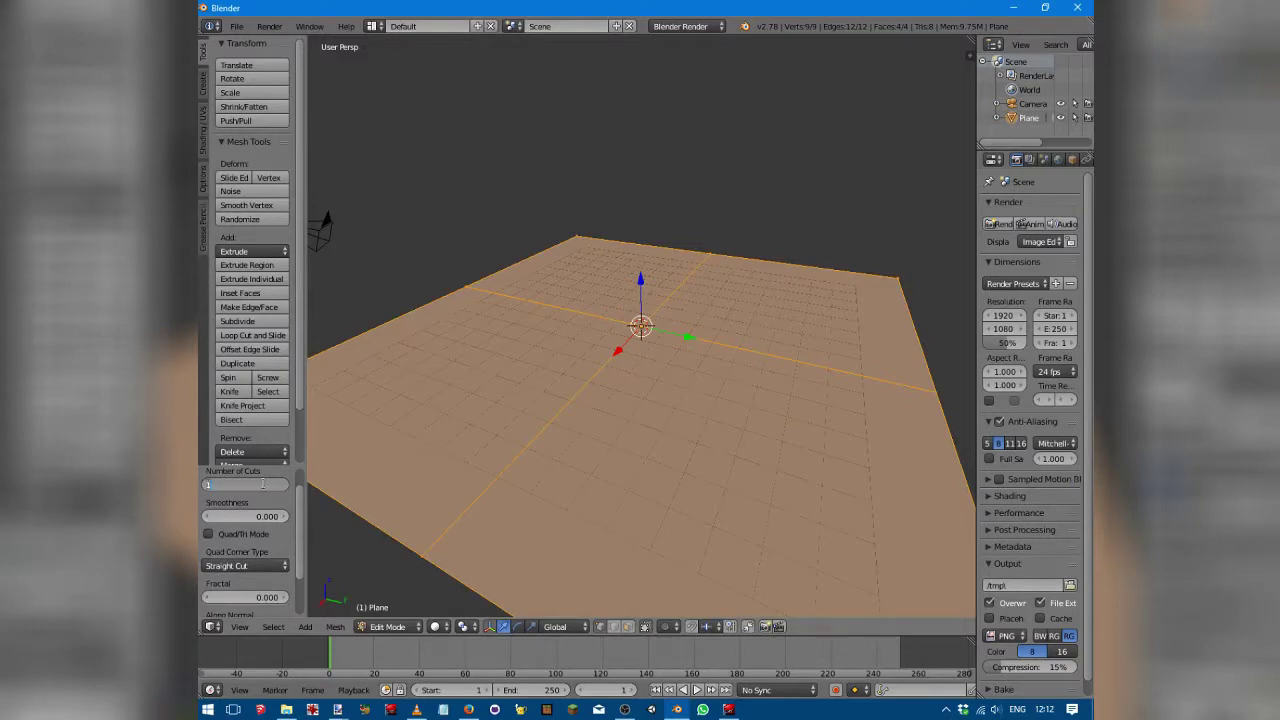
{"action": "key", "text": "Return"}
{"action": "scroll", "coordinate": [250, 520], "scroll_direction": "down", "scroll_amount": 2}
{"action": "left_click", "coordinate": [271, 541]}
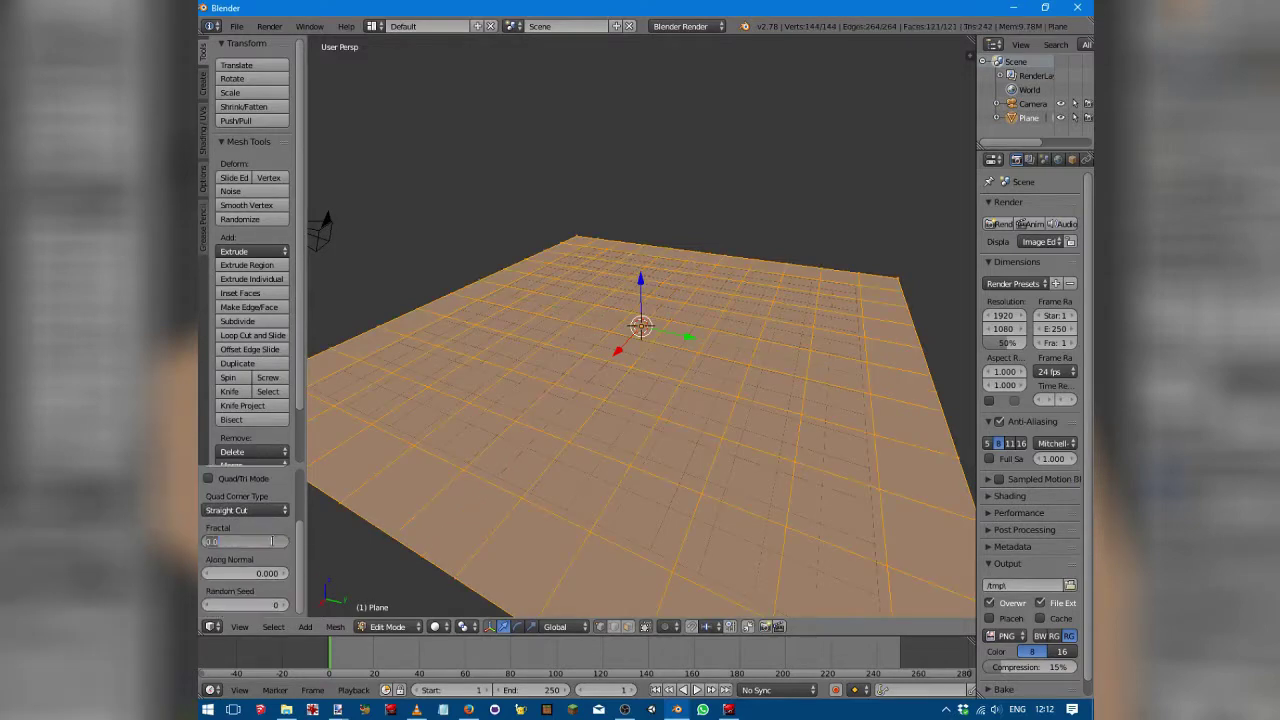
{"action": "type", "text": "0.1"}
{"action": "key", "text": "Return"}
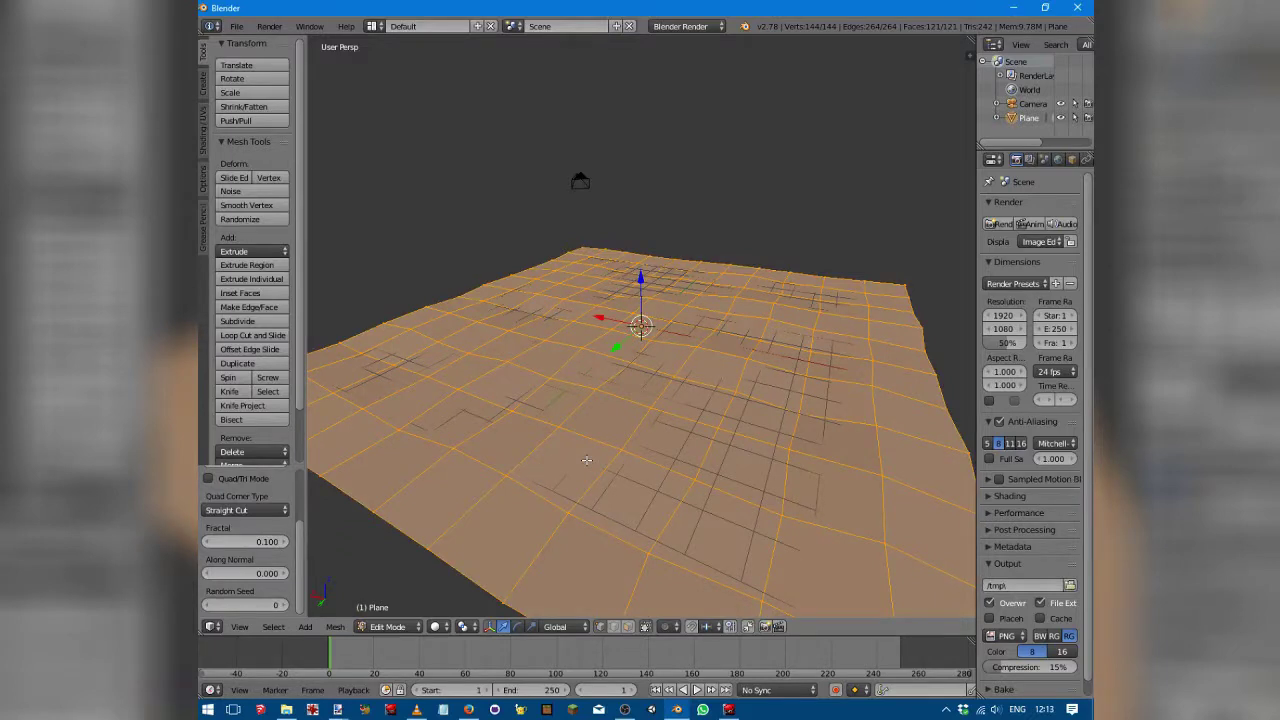
{"action": "key", "text": "Tab"}
{"action": "middle_click_drag", "start_coordinate": [683, 446], "coordinate": [623, 462]}
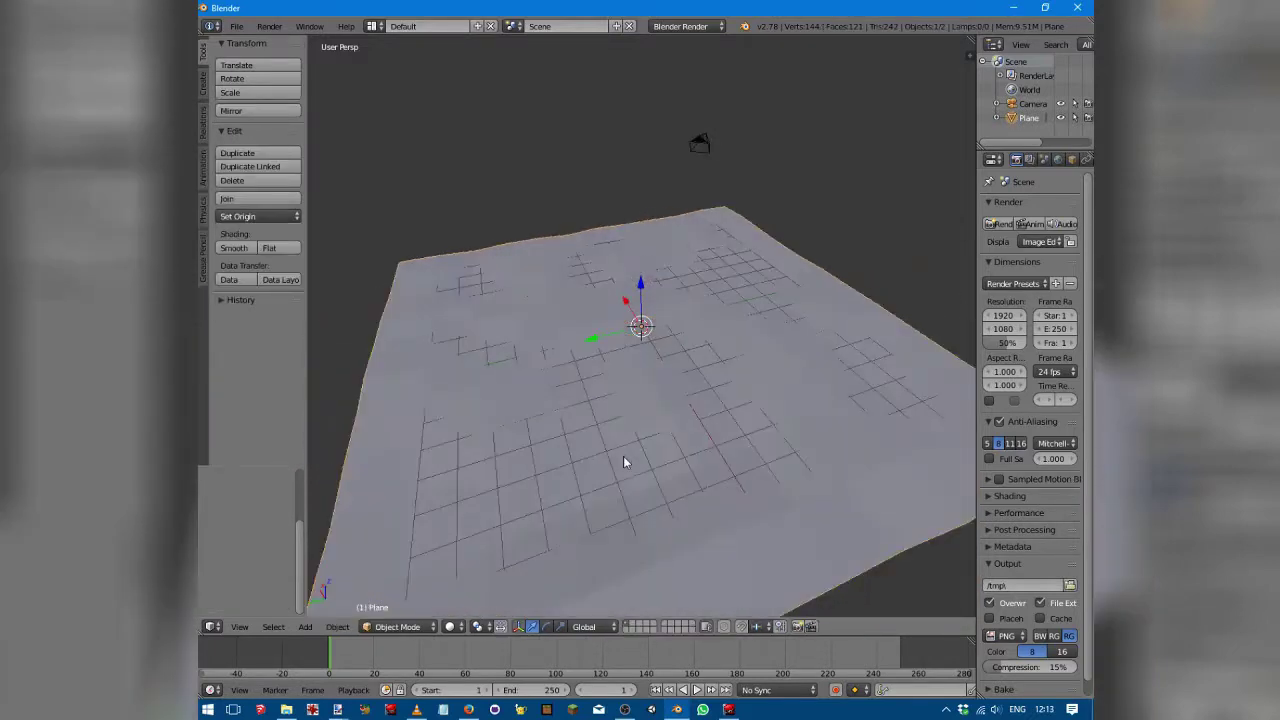
Step: Add a cone mesh at the center of the uneven ground plane
{"action": "key", "text": "shift+a"}
{"action": "mouse_move", "coordinate": [623, 456]}
{"action": "left_click", "coordinate": [681, 544]}
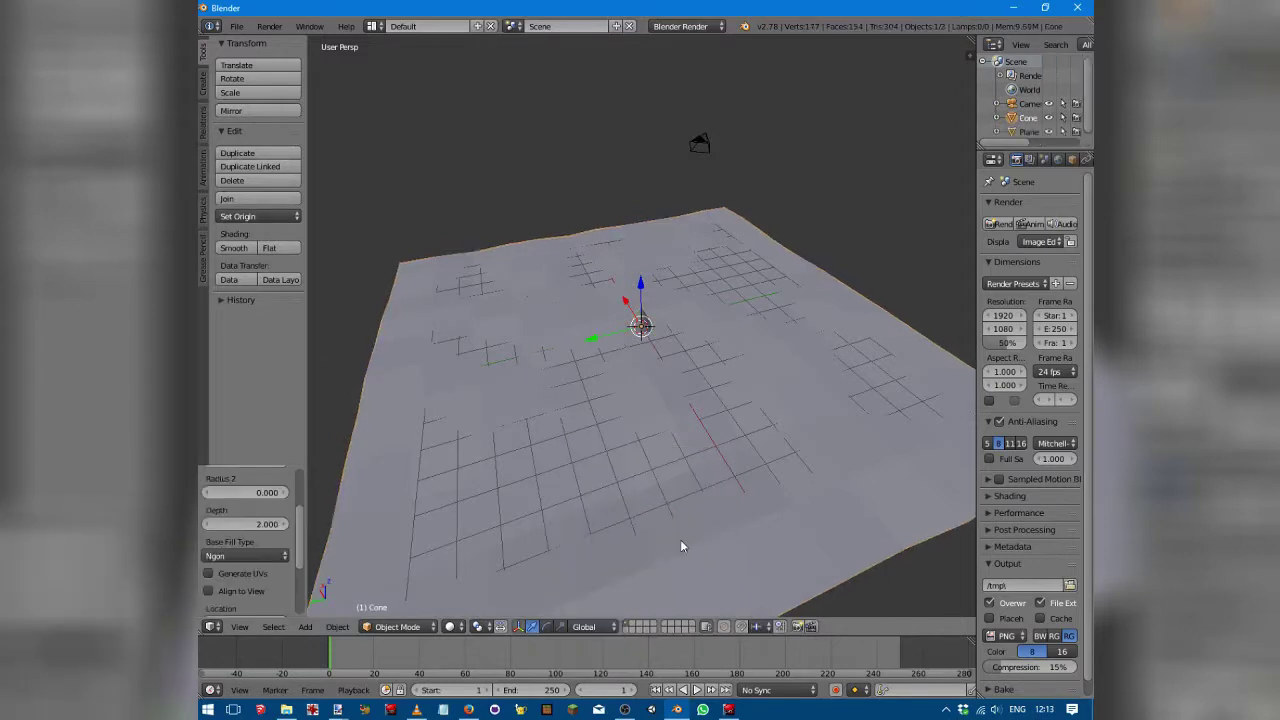
{"action": "middle_click_drag", "start_coordinate": [680, 546], "coordinate": [428, 428]}
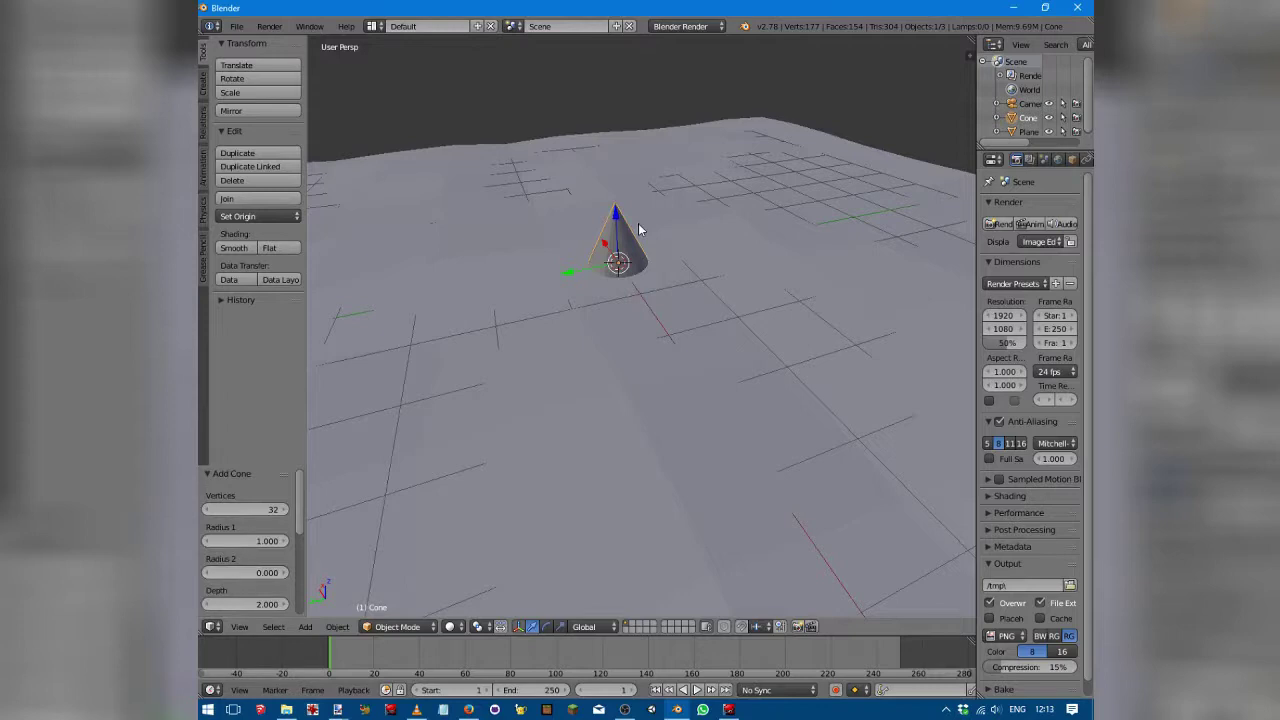
{"action": "scroll", "coordinate": [640, 230], "scroll_direction": "up", "scroll_amount": 4}
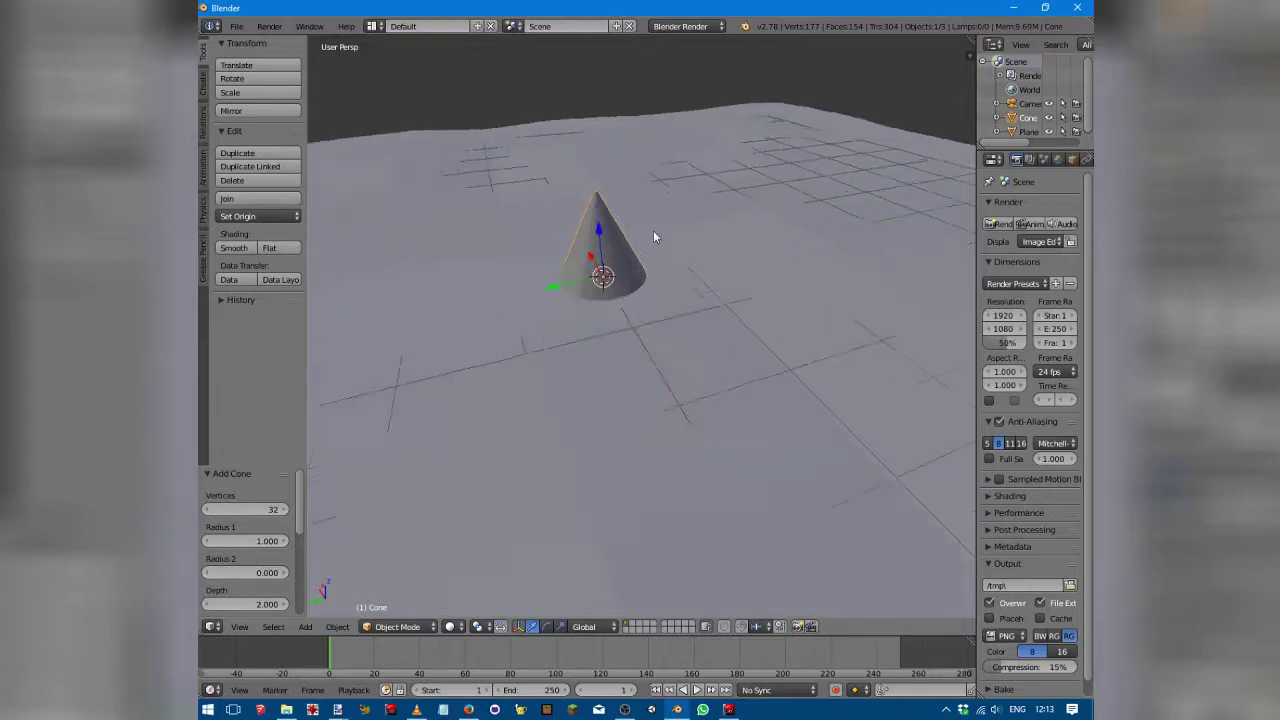
{"action": "middle_click_drag", "start_coordinate": [658, 268], "coordinate": [495, 240]}
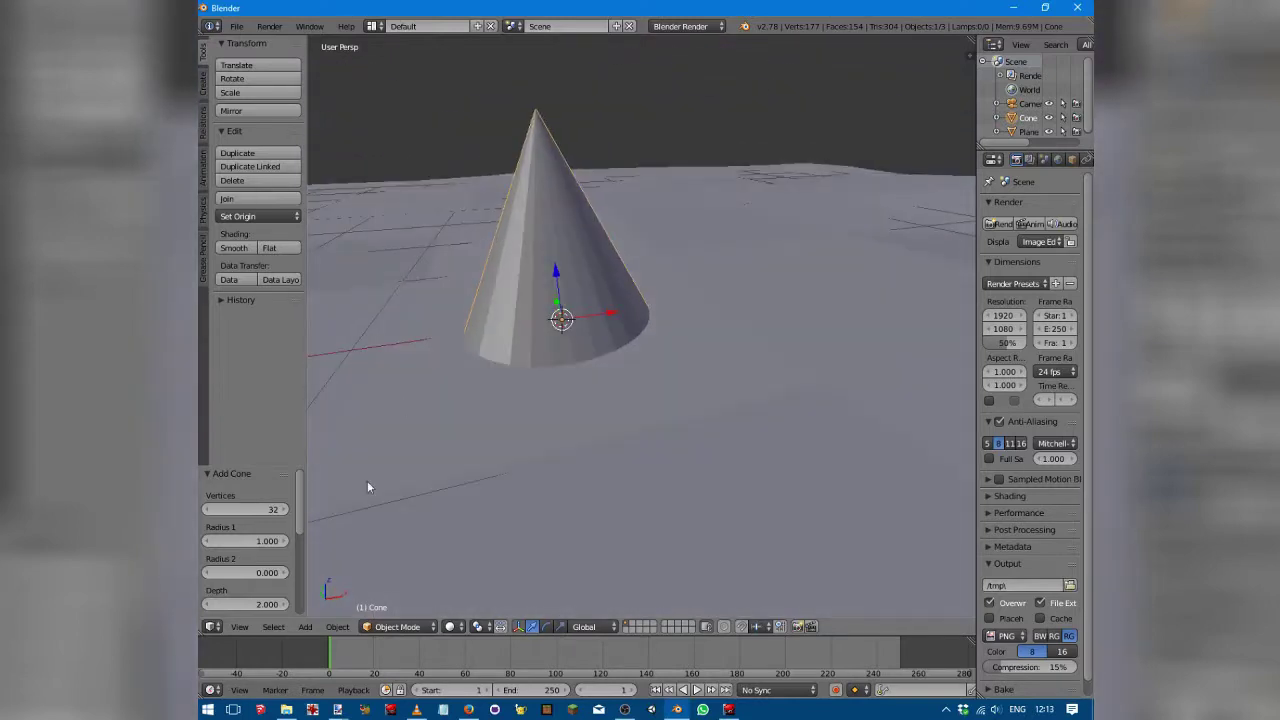
Step: Try the cone with 7 vertices
{"action": "left_click", "coordinate": [245, 509]}
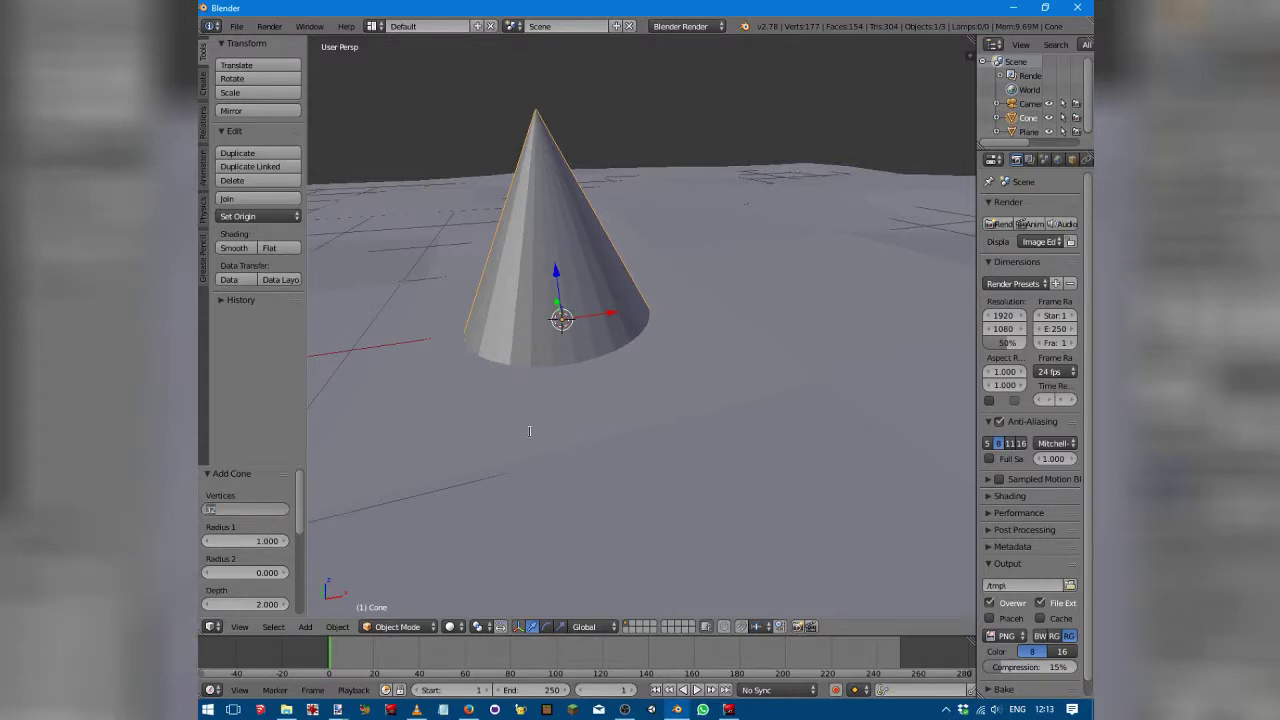
{"action": "type", "text": "7"}
{"action": "key", "text": "Return"}
{"action": "middle_click_drag", "start_coordinate": [612, 225], "coordinate": [572, 252]}
Step: Set the cone's number of vertices to 11
{"action": "left_click", "coordinate": [272, 508]}
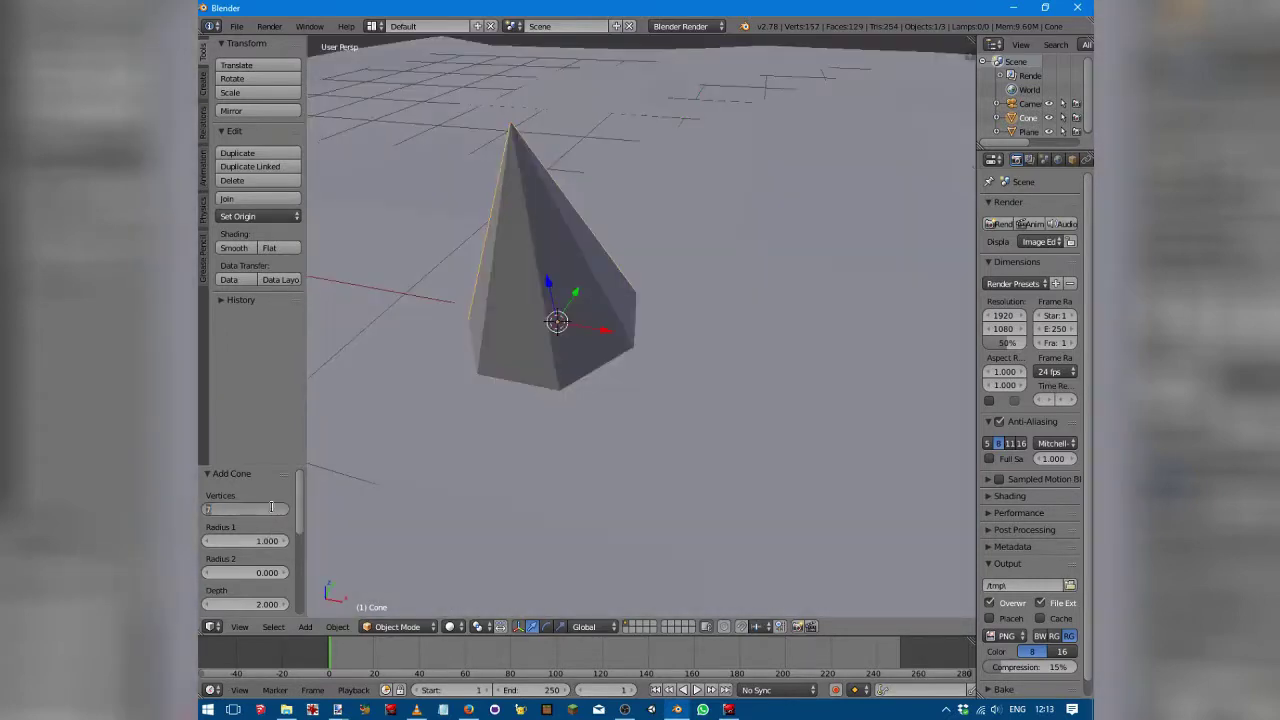
{"action": "type", "text": "11"}
{"action": "key", "text": "Return"}
{"action": "middle_click_drag", "start_coordinate": [614, 326], "coordinate": [610, 365]}
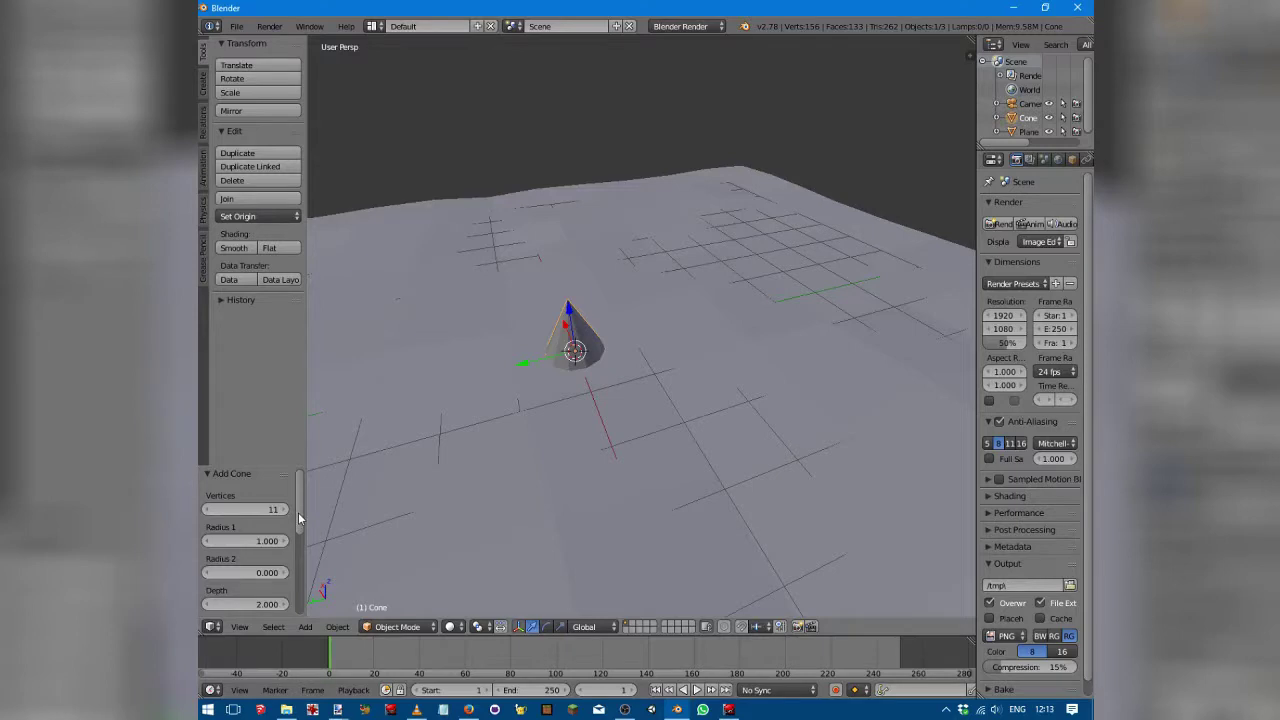
Step: Set the cone's Radius 1 to 4, Radius 2 to 0.3 and depth to 8
{"action": "scroll", "coordinate": [301, 525], "scroll_direction": "down", "scroll_amount": 2}
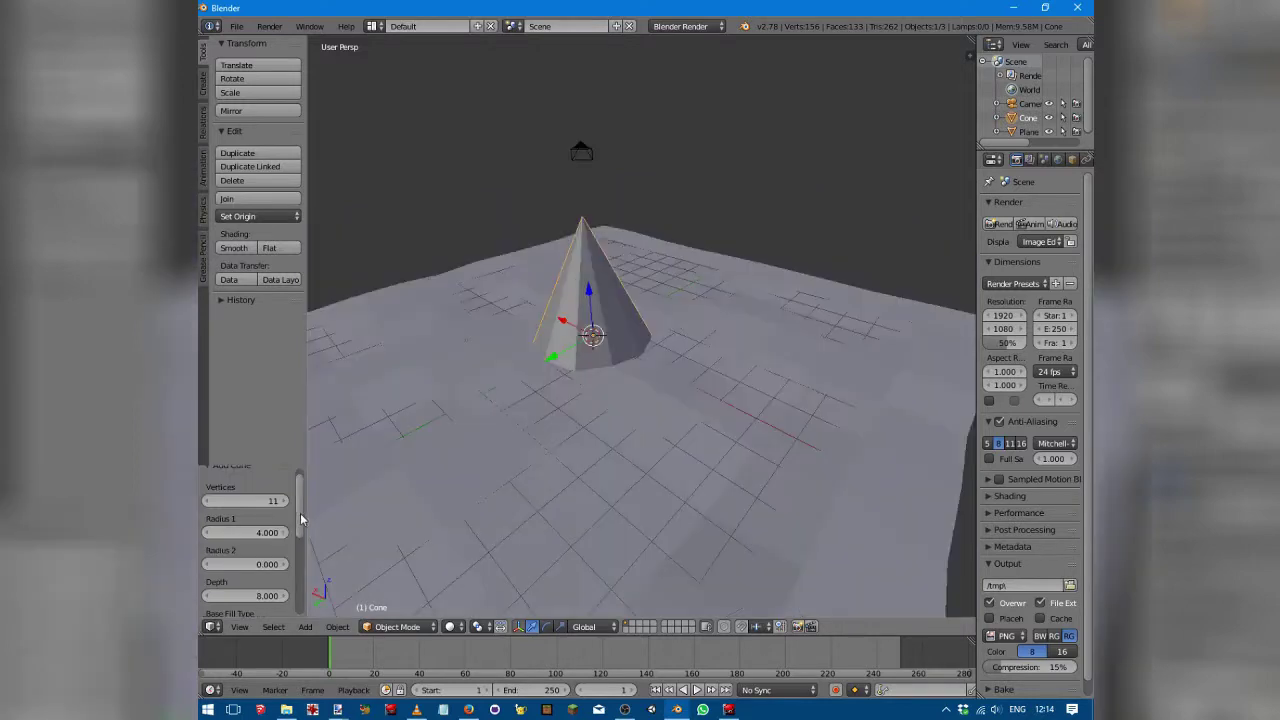
{"action": "mouse_move", "coordinate": [302, 517]}
{"action": "left_mouse_down"}
{"action": "mouse_move", "coordinate": [302, 531]}
{"action": "mouse_move", "coordinate": [300, 506]}
{"action": "left_mouse_up"}
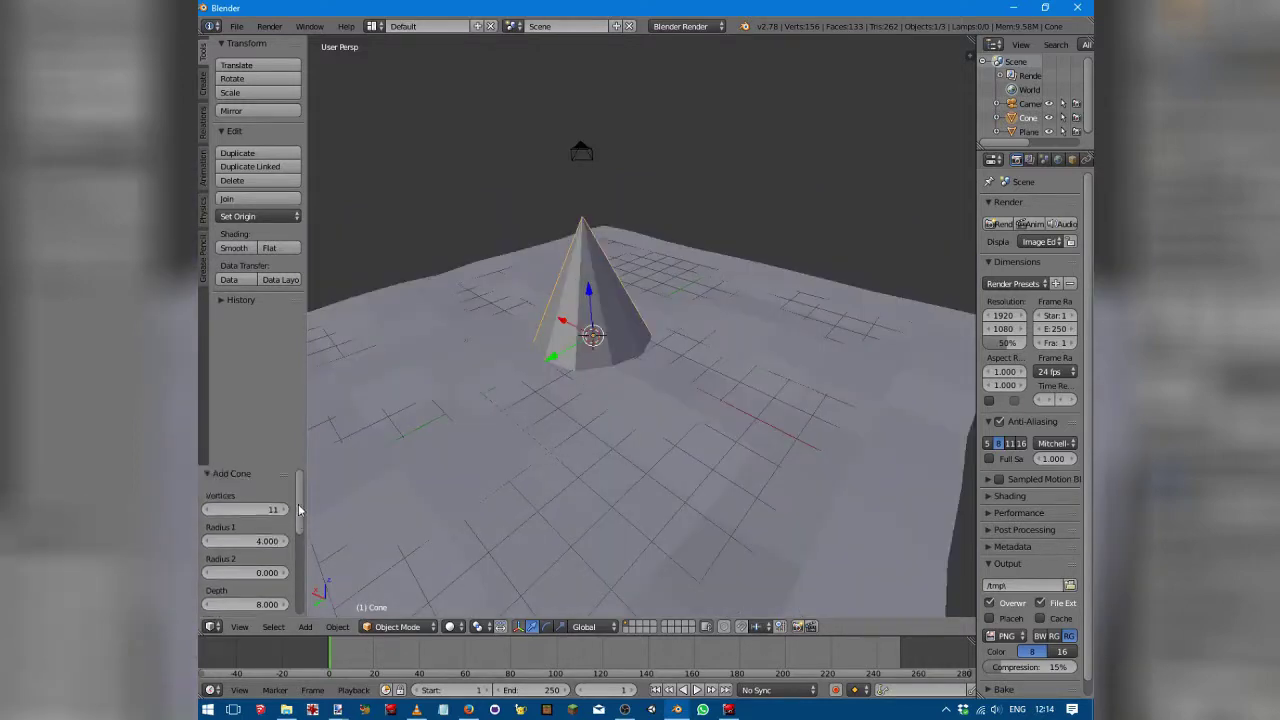
{"action": "left_click", "coordinate": [245, 573]}
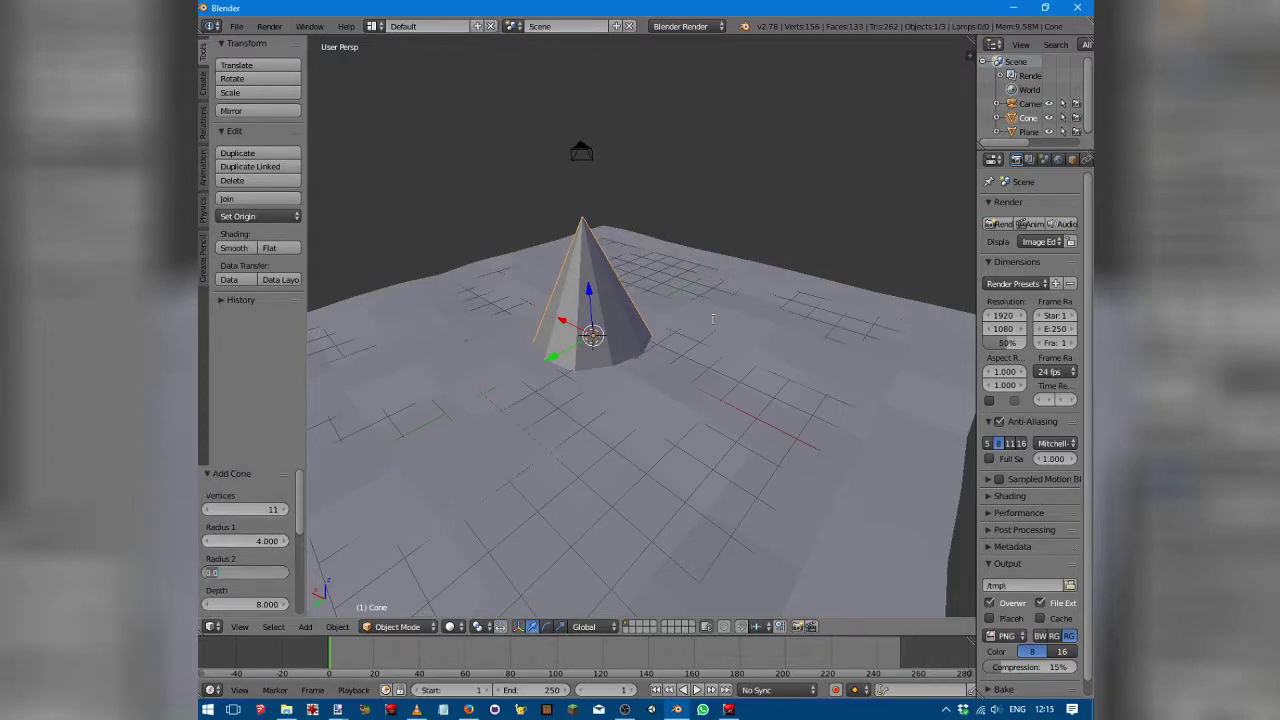
{"action": "type", "text": "1"}
{"action": "key", "text": "Return"}
{"action": "left_click", "coordinate": [268, 573]}
{"action": "key", "text": "BackSpace"}
{"action": "key", "text": "Return"}
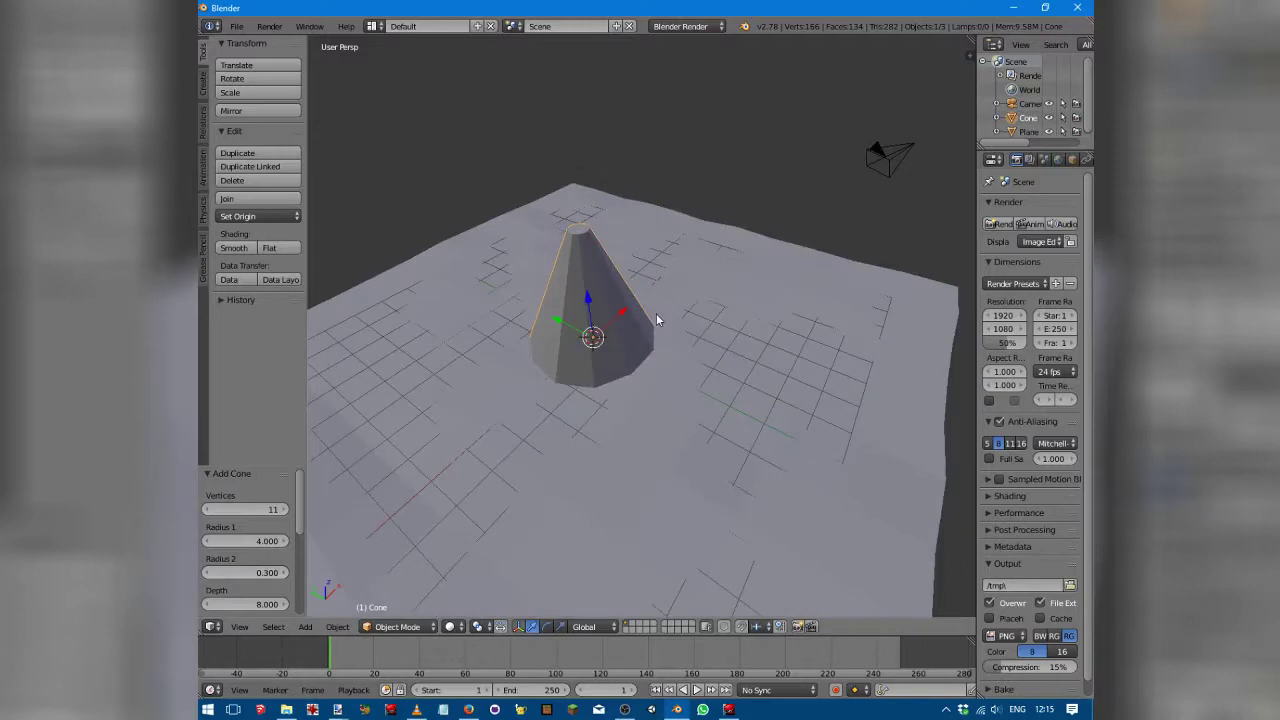
Step: Subdivide the entire cone mesh with 5 cuts, a fractal value of 0.5 and random seed 1
{"action": "key", "text": "Tab"}
{"action": "key", "text": "space"}
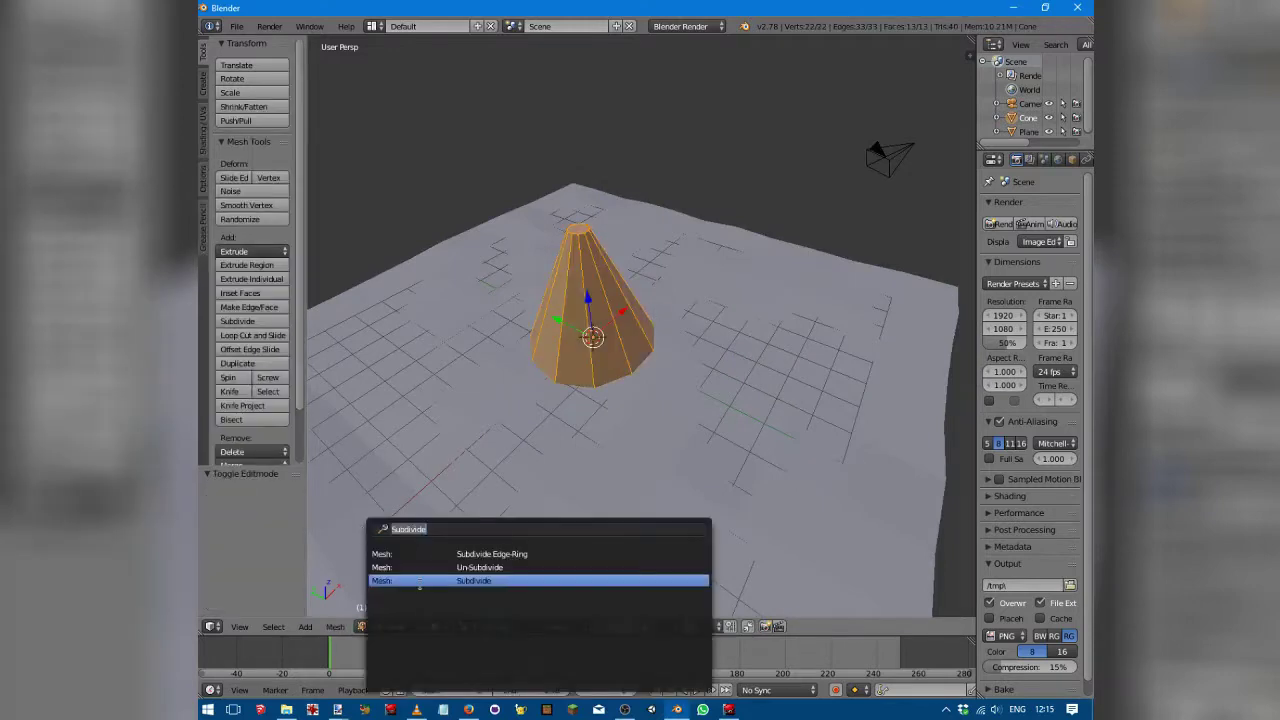
{"action": "left_click", "coordinate": [420, 584]}
{"action": "left_click_drag", "start_coordinate": [263, 514], "coordinate": [306, 514]}
{"action": "left_click_drag", "start_coordinate": [299, 532], "coordinate": [299, 545]}
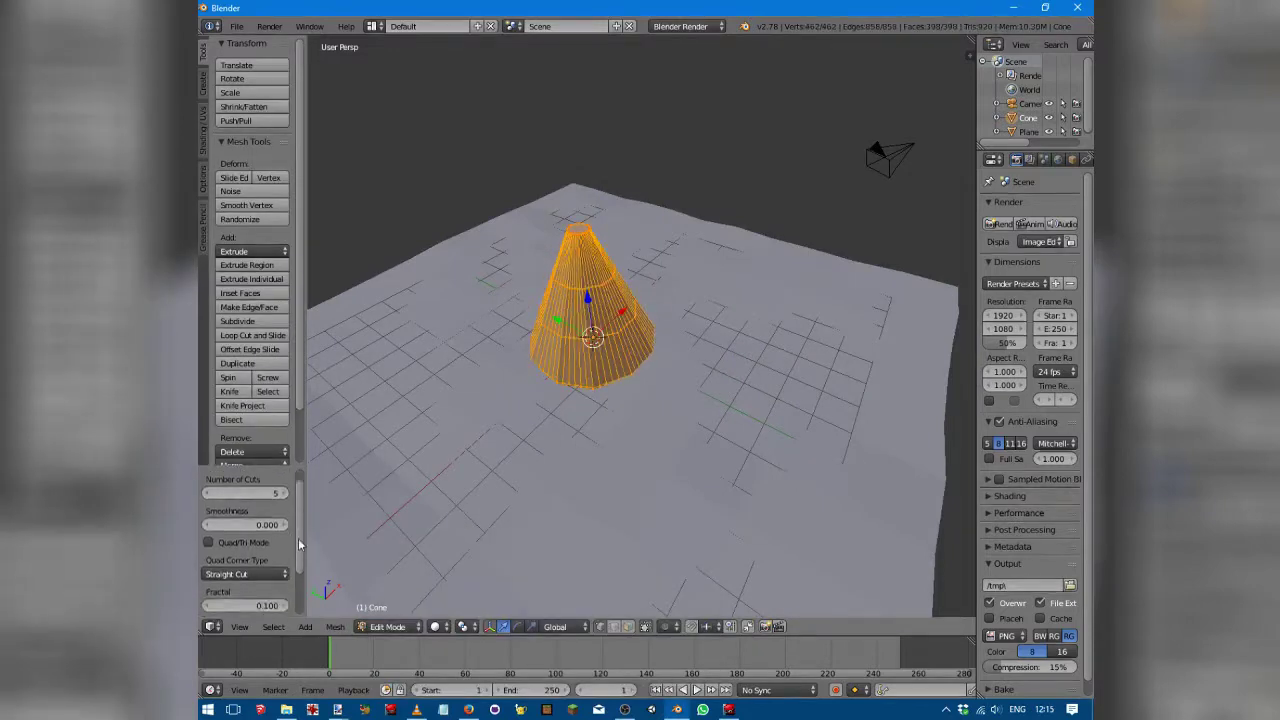
{"action": "scroll", "coordinate": [299, 545], "scroll_direction": "down", "scroll_amount": 2}
{"action": "left_click", "coordinate": [268, 546]}
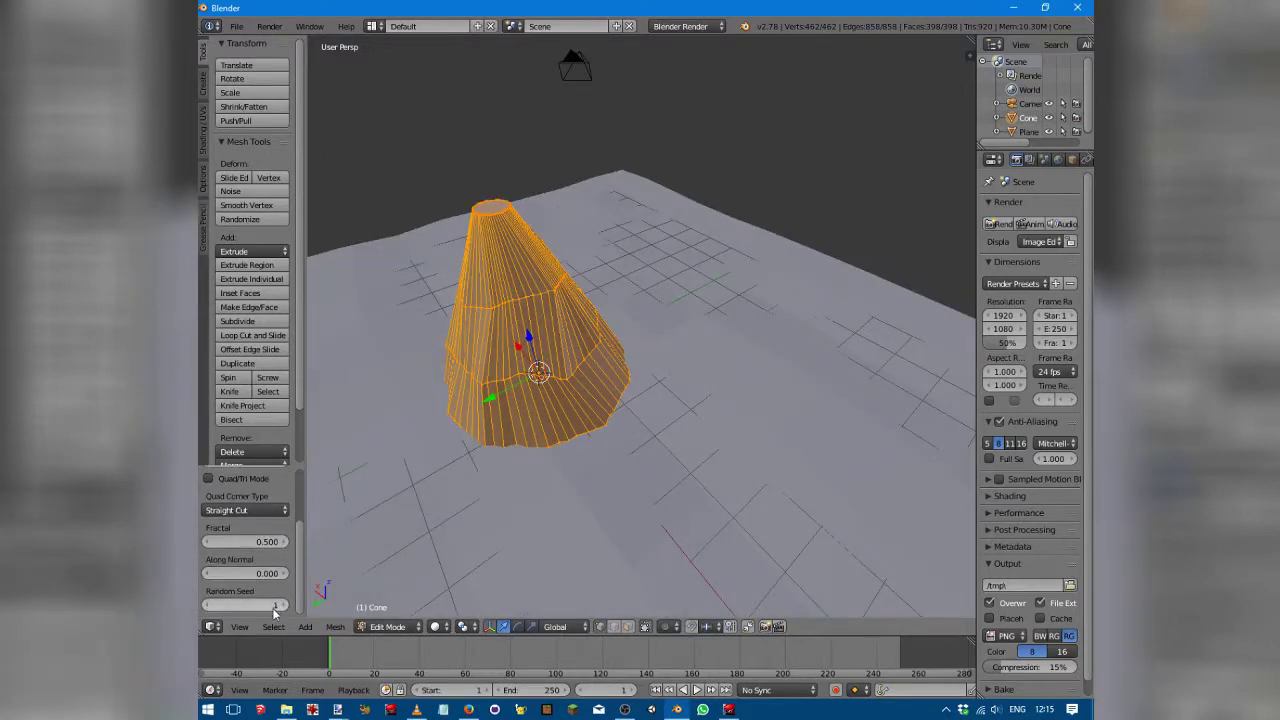
{"action": "left_click_drag", "start_coordinate": [246, 605], "coordinate": [290, 605]}
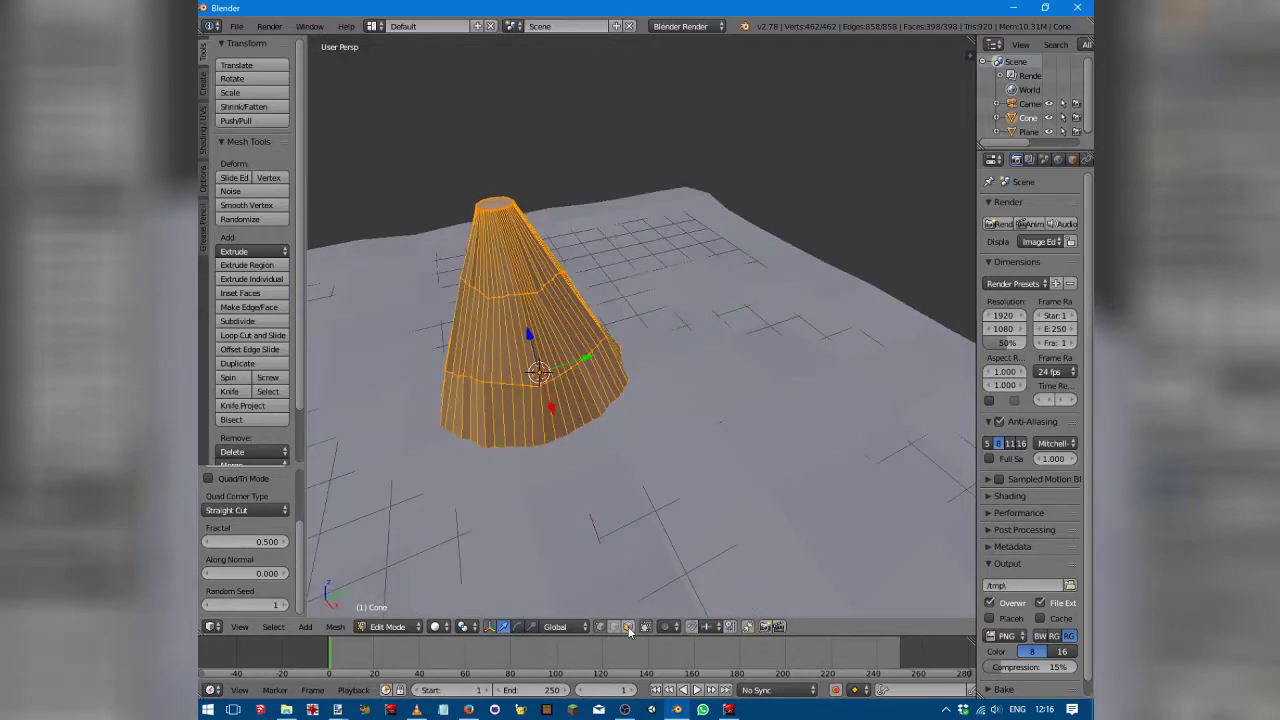
Step: Select only the cone's flat top face, extrude it and scale the extrusion to 0
{"action": "key", "text": "a"}
{"action": "right_click", "coordinate": [500, 205]}
{"action": "middle_click_drag", "start_coordinate": [458, 174], "coordinate": [672, 388]}
{"action": "scroll", "coordinate": [680, 400], "scroll_direction": "up", "scroll_amount": 4}
{"action": "middle_click_drag", "start_coordinate": [758, 530], "coordinate": [760, 456]}
{"action": "key", "text": "e"}
{"action": "key", "text": "s"}
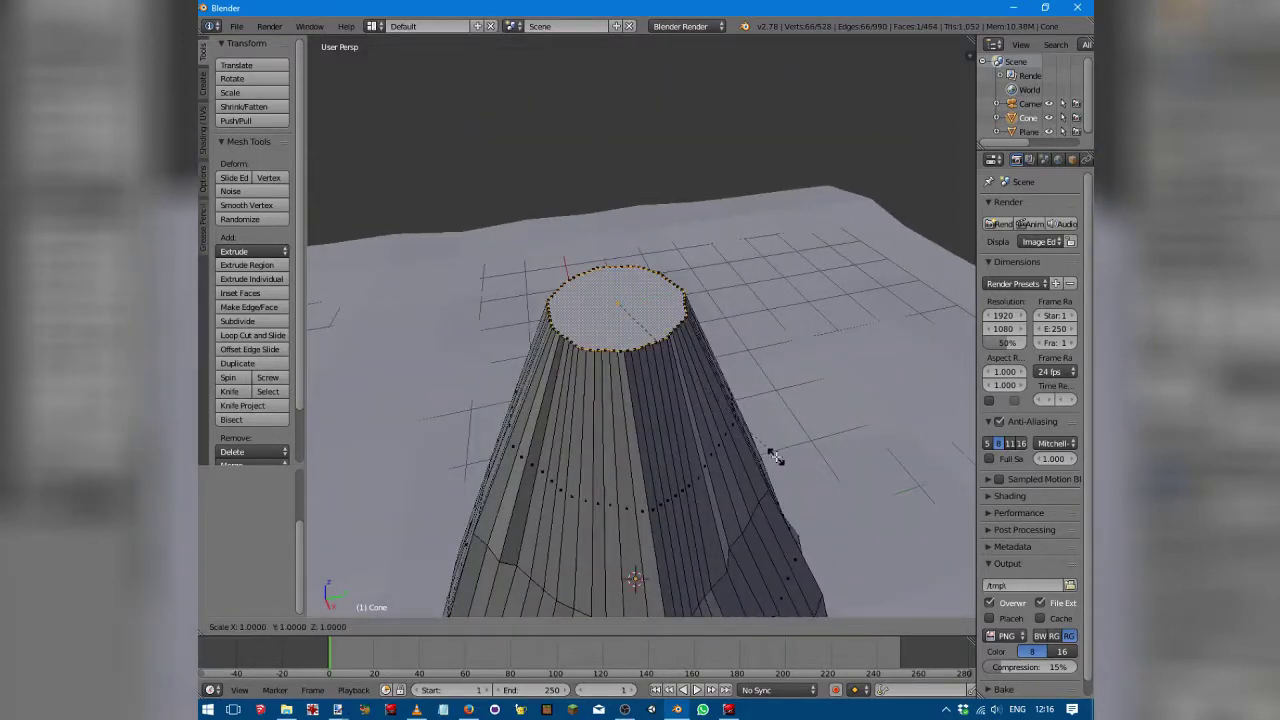
{"action": "key", "text": "0"}
{"action": "key", "text": "Return"}
Step: Move the collapsed center of the cone's top down about 1.47 units along Z to form a crater
{"action": "scroll", "coordinate": [614, 312], "scroll_direction": "up", "scroll_amount": 6}
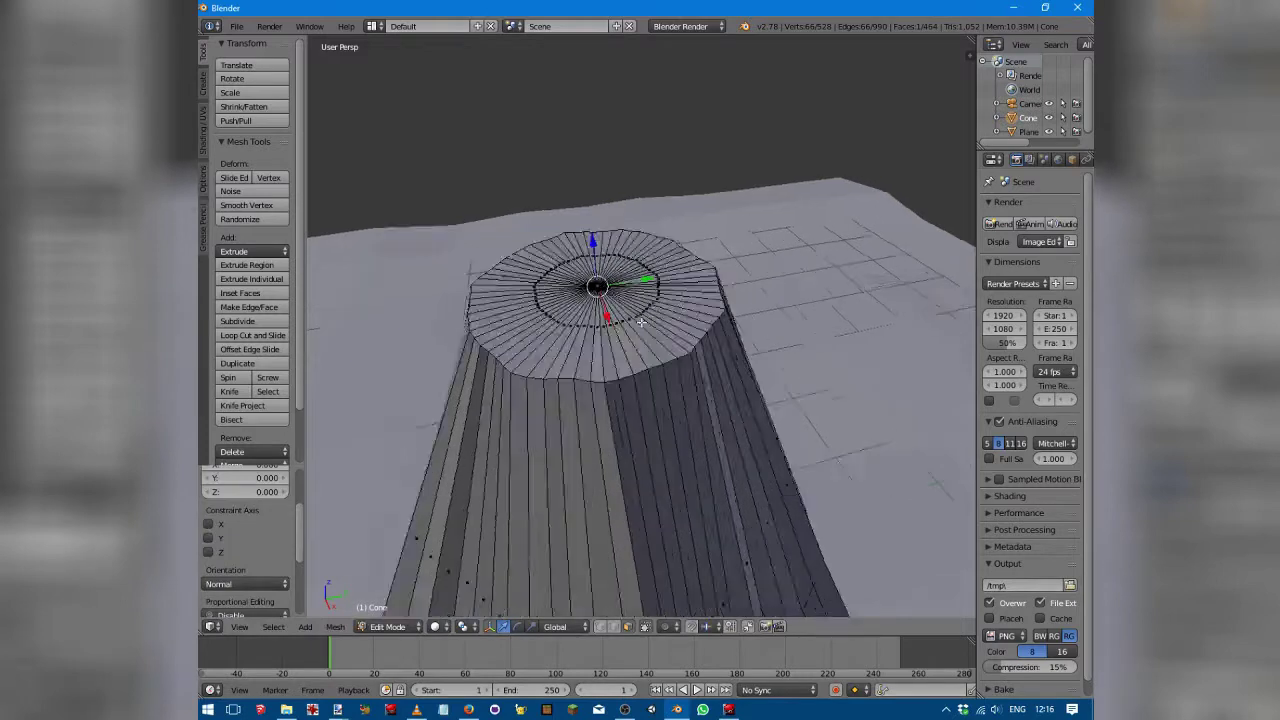
{"action": "scroll", "coordinate": [614, 312], "scroll_direction": "down", "scroll_amount": 6}
{"action": "key", "text": "g"}
{"action": "key", "text": "z"}
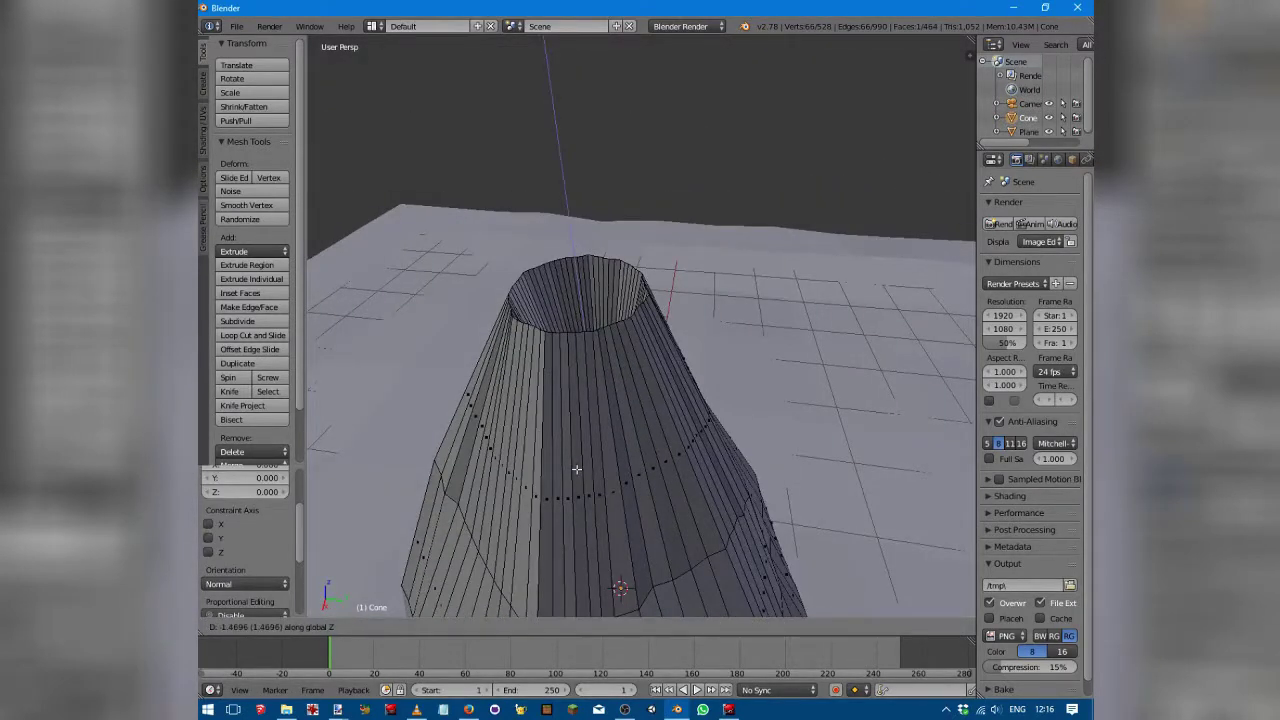
{"action": "left_click", "coordinate": [576, 468]}
{"action": "scroll", "coordinate": [785, 468], "scroll_direction": "down", "scroll_amount": 4}
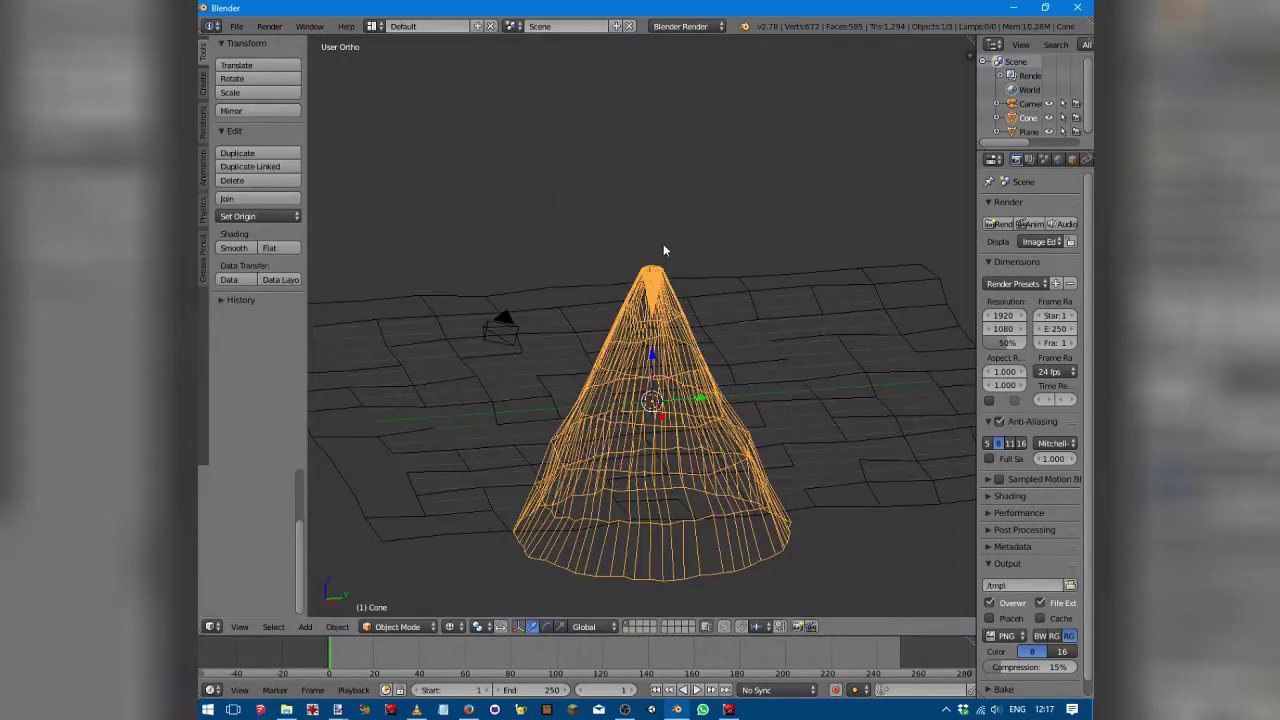
Step: Return to solid shading and raise the cone about 3.68 units along Z so its base meets the ground plane
{"action": "mouse_move", "coordinate": [766, 332]}
{"action": "middle_mouse_down"}
{"action": "mouse_move", "coordinate": [799, 342]}
{"action": "mouse_move", "coordinate": [642, 303]}
{"action": "mouse_move", "coordinate": [588, 326]}
{"action": "mouse_move", "coordinate": [483, 328]}
{"action": "middle_mouse_up"}
{"action": "key", "text": "z"}
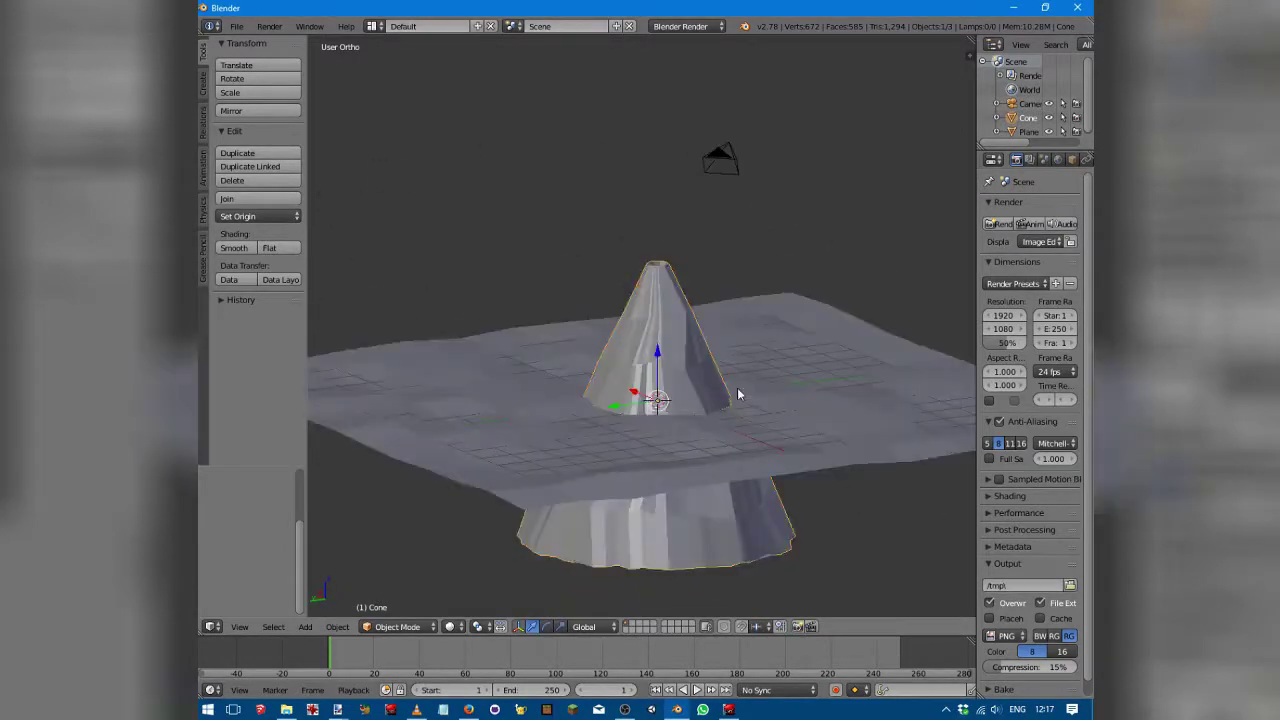
{"action": "middle_click_drag", "start_coordinate": [758, 425], "coordinate": [708, 408]}
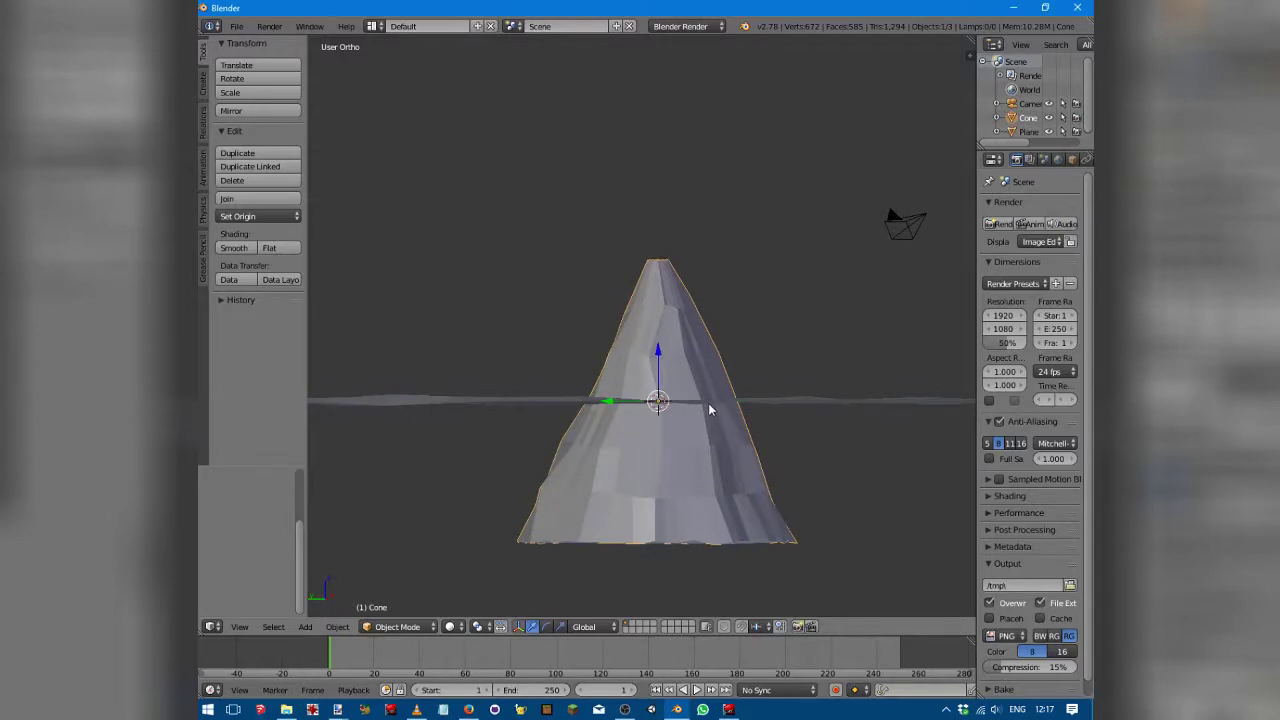
{"action": "key", "text": "g"}
{"action": "key", "text": "z"}
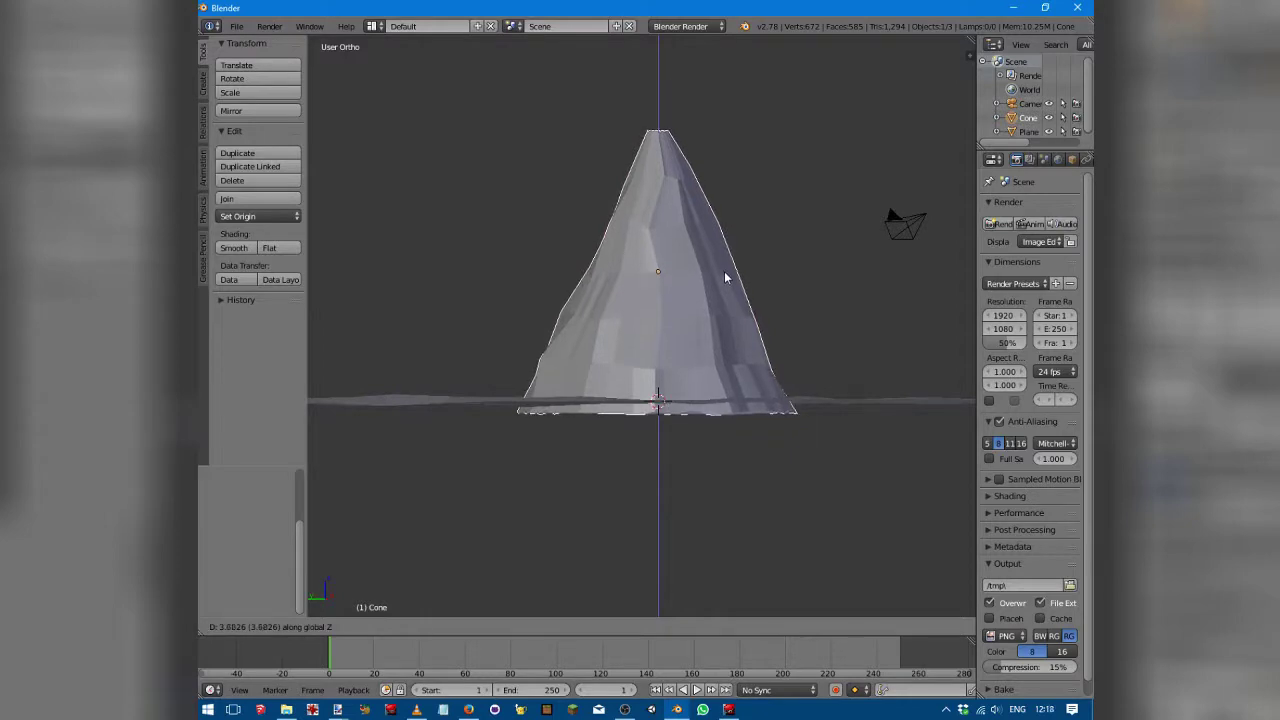
{"action": "left_click", "coordinate": [725, 273]}
{"action": "middle_click_drag", "start_coordinate": [521, 283], "coordinate": [794, 369]}
Step: Add a cube at the 3D cursor and stretch it along X until it extends past both sides of the cone's base
{"action": "key", "text": "shift+a"}
{"action": "mouse_move", "coordinate": [794, 368]}
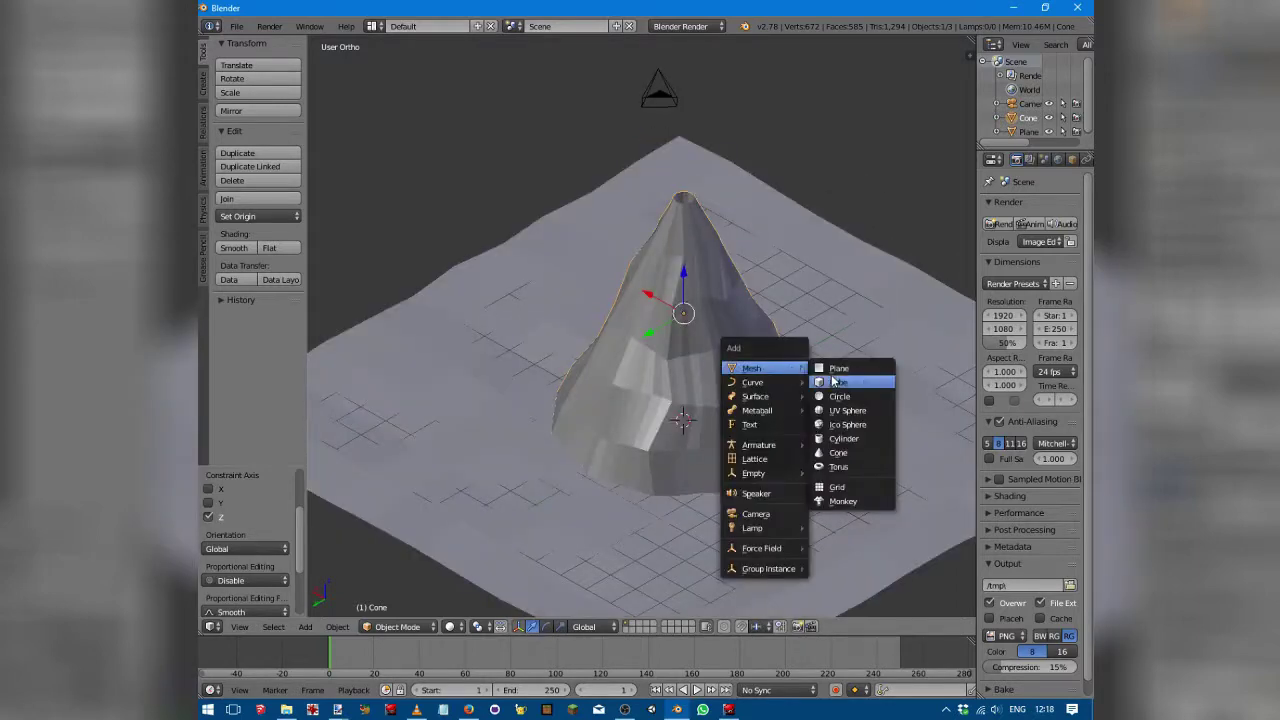
{"action": "left_click", "coordinate": [834, 382]}
{"action": "key", "text": "KP_5"}
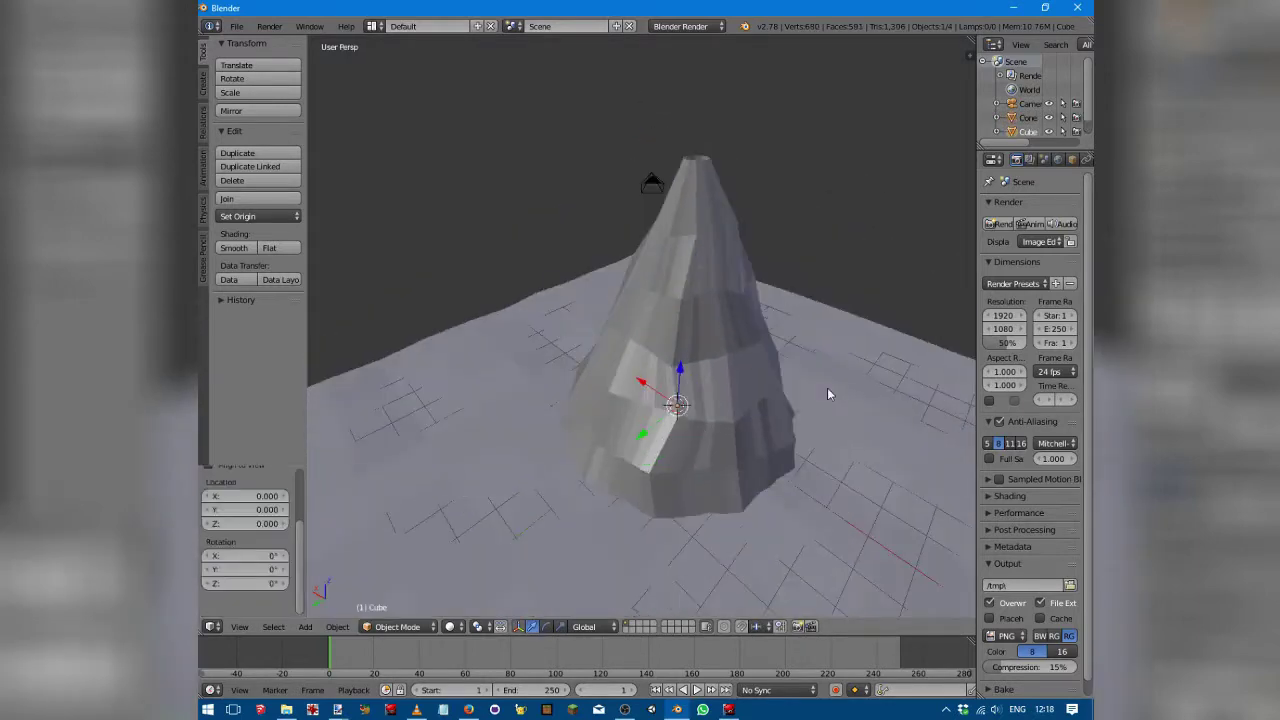
{"action": "key", "text": "KP_1"}
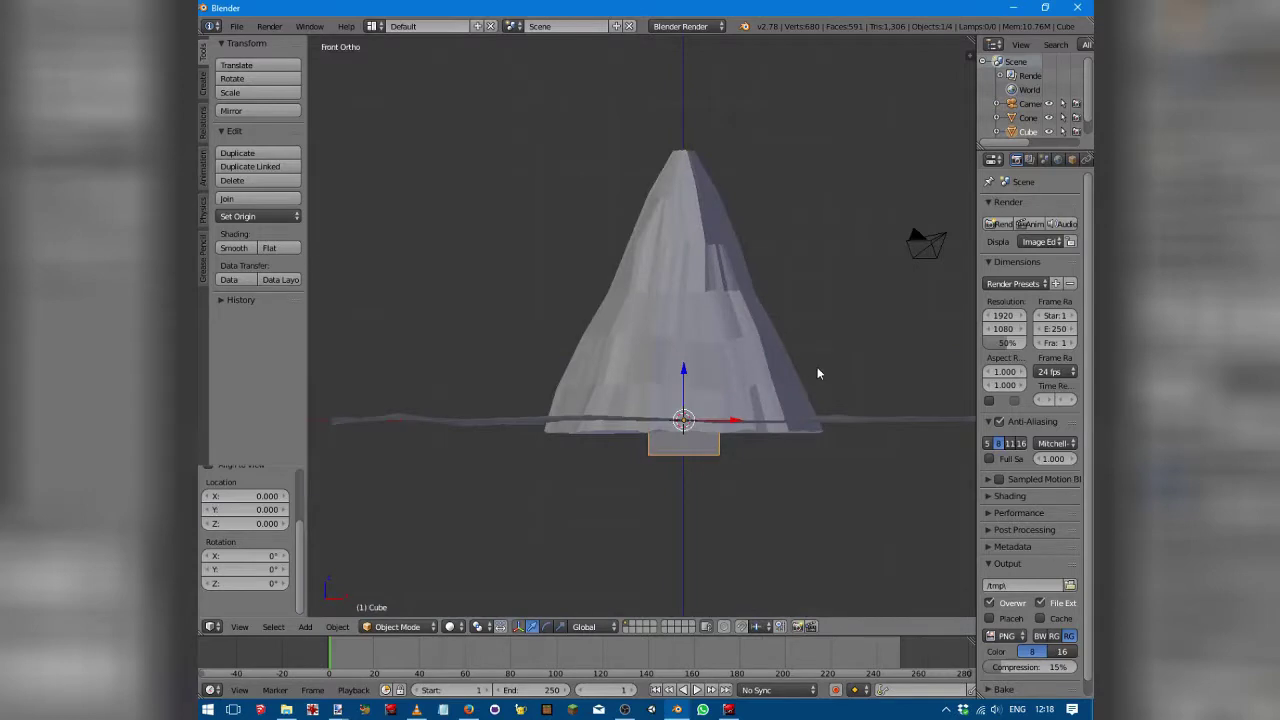
{"action": "key", "text": "s"}
{"action": "key", "text": "x"}
{"action": "left_click", "coordinate": [708, 405]}
Step: Raise the cube along Z and scale it along Z and Y until it encloses the whole cone
{"action": "key", "text": "g"}
{"action": "key", "text": "z"}
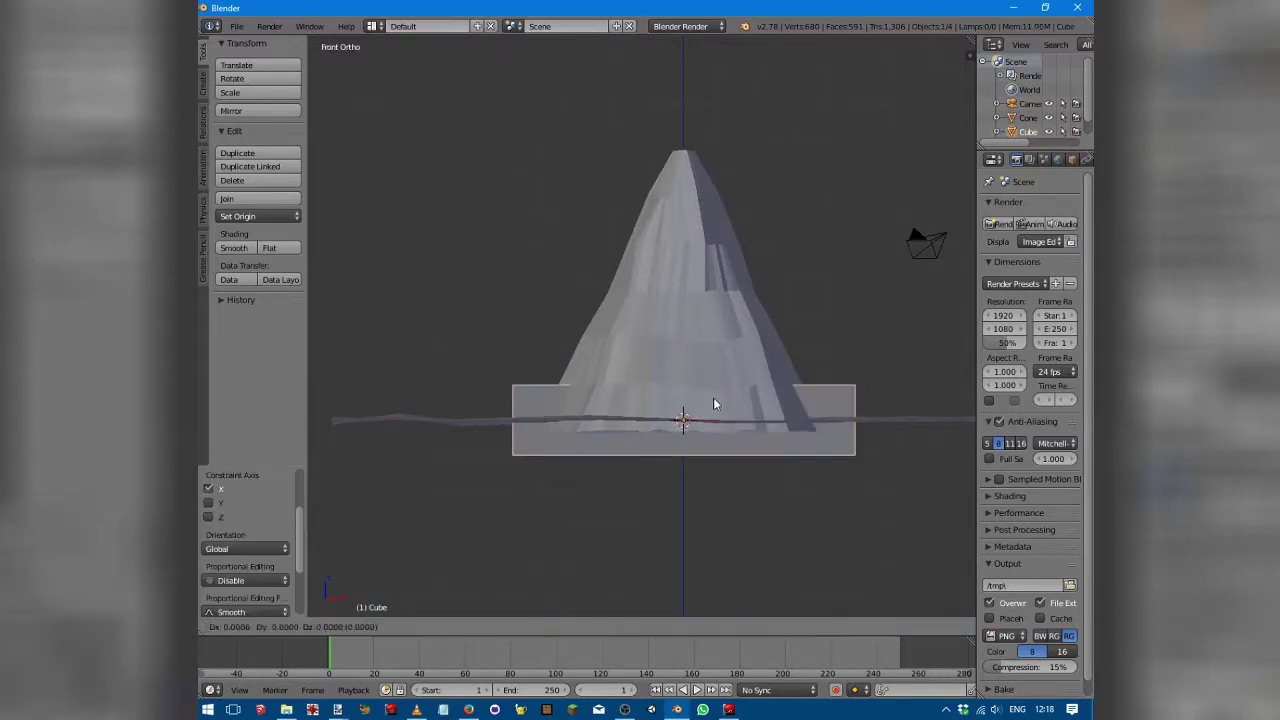
{"action": "left_click", "coordinate": [719, 288]}
{"action": "key", "text": "KP_3"}
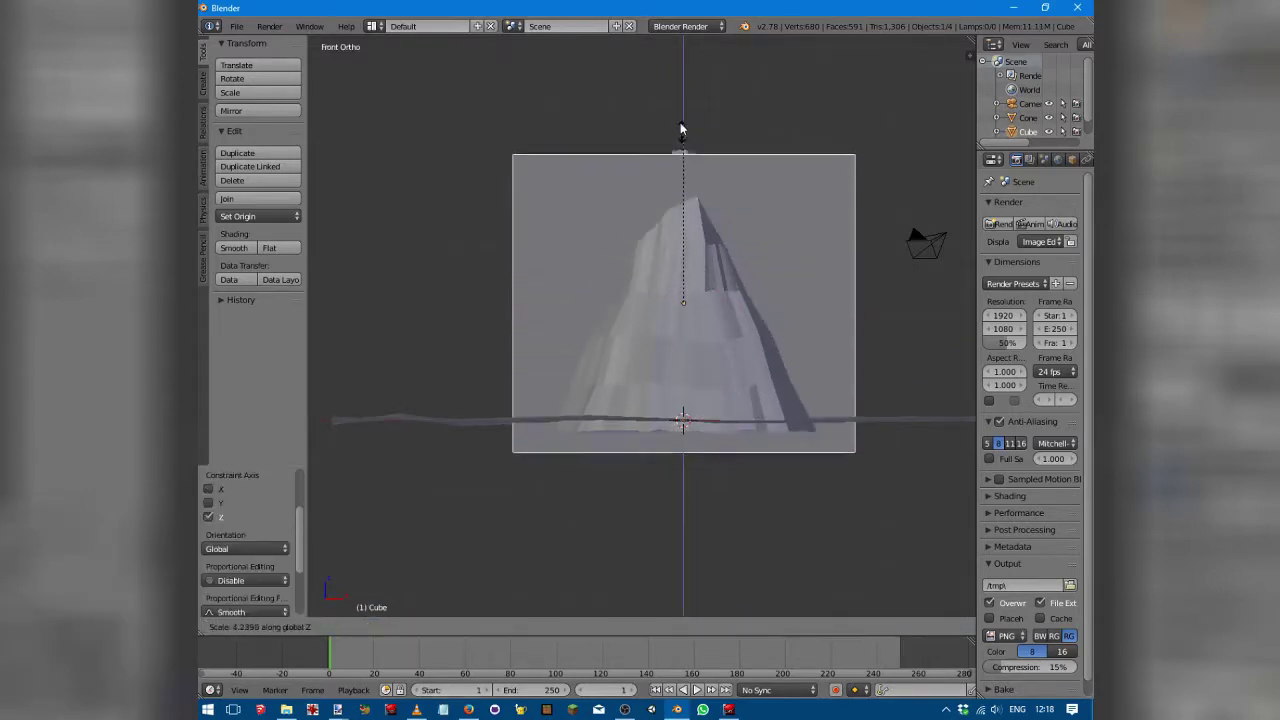
{"action": "key", "text": "s"}
{"action": "key", "text": "y"}
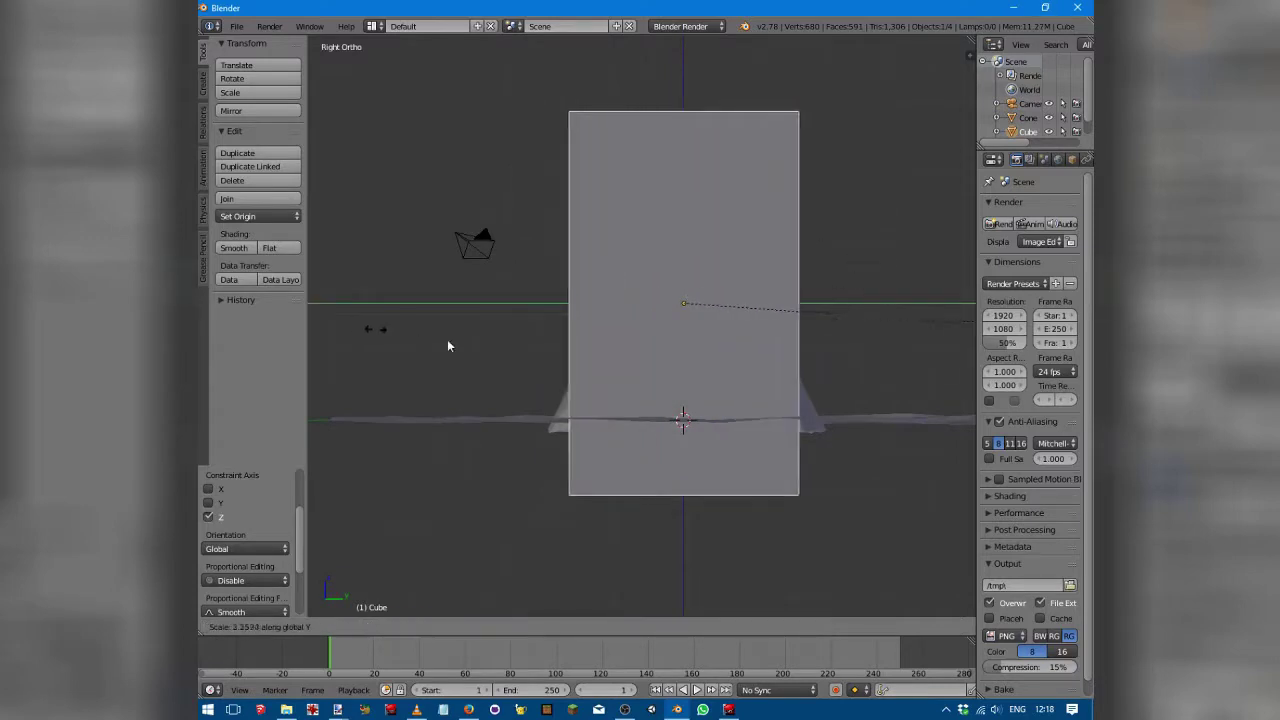
{"action": "left_click", "coordinate": [573, 347]}
Step: Switch to wireframe shading and enable fluid physics on the large cube with the type Domain
{"action": "key", "text": "z"}
{"action": "middle_click_drag", "start_coordinate": [416, 288], "coordinate": [484, 303]}
{"action": "left_click", "coordinate": [1086, 159]}
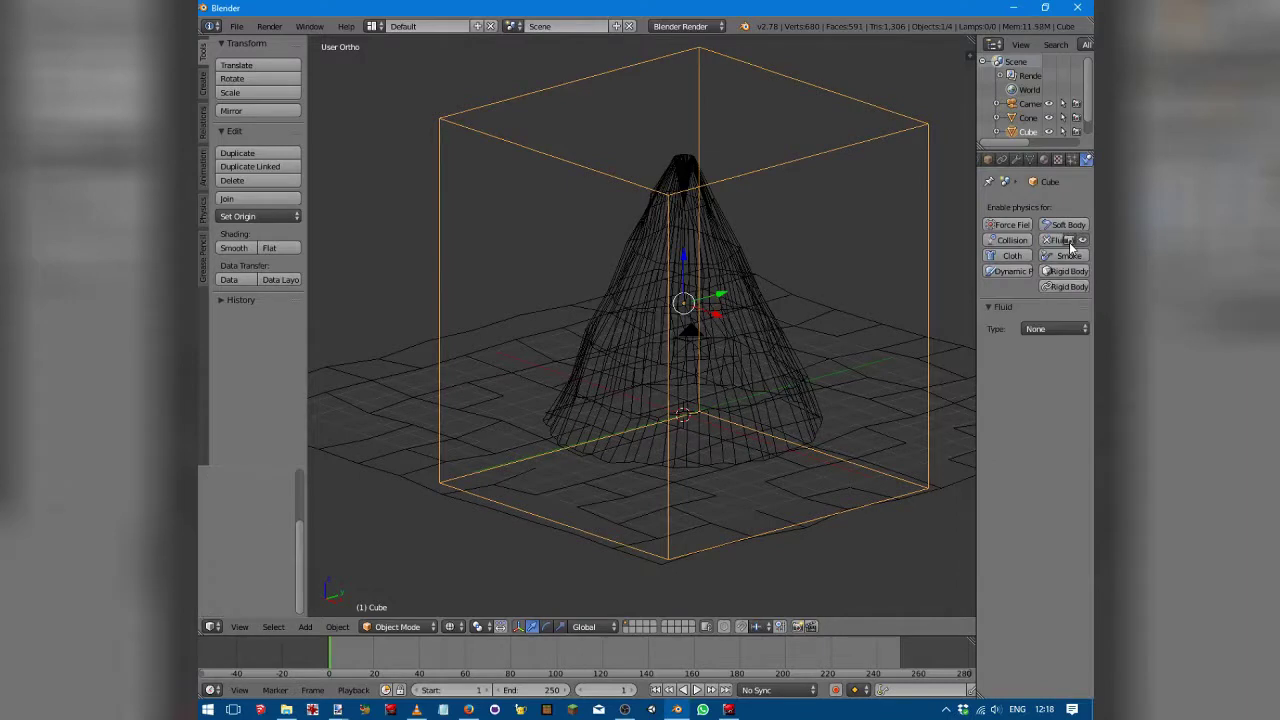
{"action": "left_click", "coordinate": [1055, 329]}
{"action": "left_click", "coordinate": [1058, 292]}
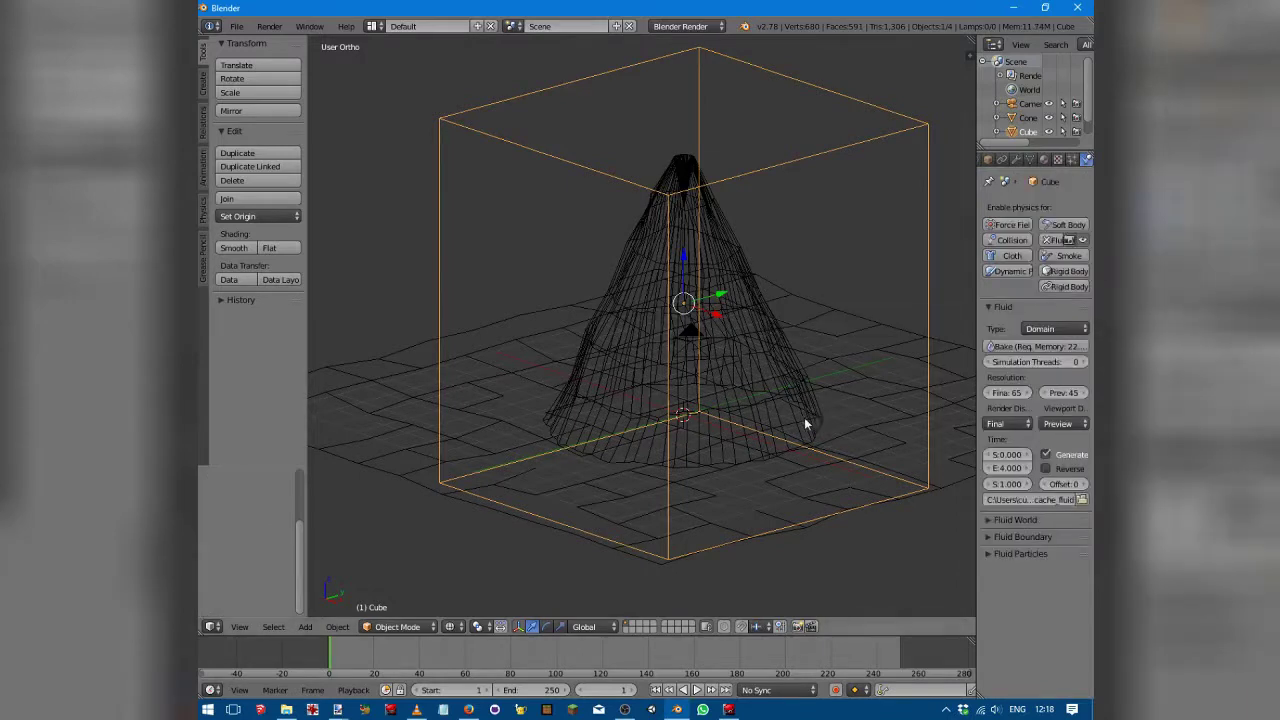
Step: Add a second cube at the 3D cursor and raise it along Z to the tip of the cone
{"action": "middle_click_drag", "start_coordinate": [804, 417], "coordinate": [637, 298]}
{"action": "key", "text": "shift+a"}
{"action": "mouse_move", "coordinate": [637, 298]}
{"action": "left_click", "coordinate": [708, 303]}
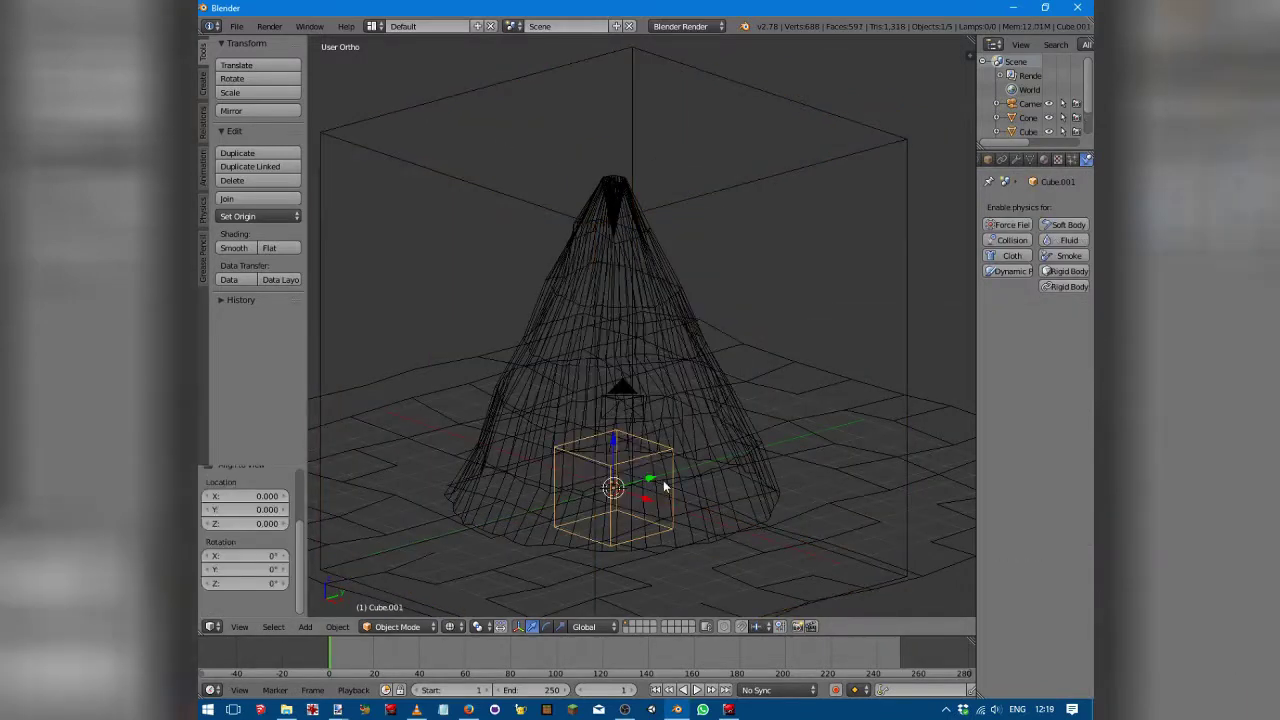
{"action": "key", "text": "g"}
{"action": "key", "text": "z"}
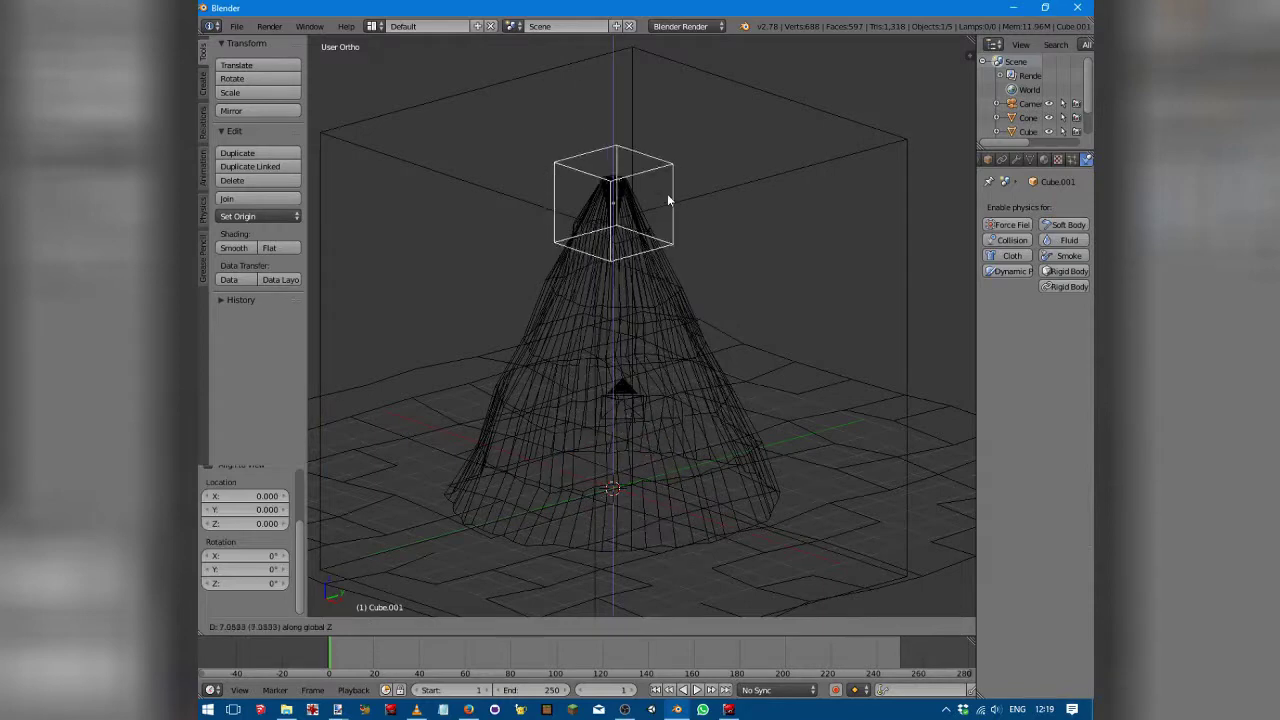
{"action": "left_click", "coordinate": [667, 193]}
Step: Scale the second cube down and position it so it fits inside the crater opening
{"action": "key", "text": "s"}
{"action": "middle_click_drag", "start_coordinate": [699, 175], "coordinate": [608, 140]}
{"action": "left_click", "coordinate": [616, 204]}
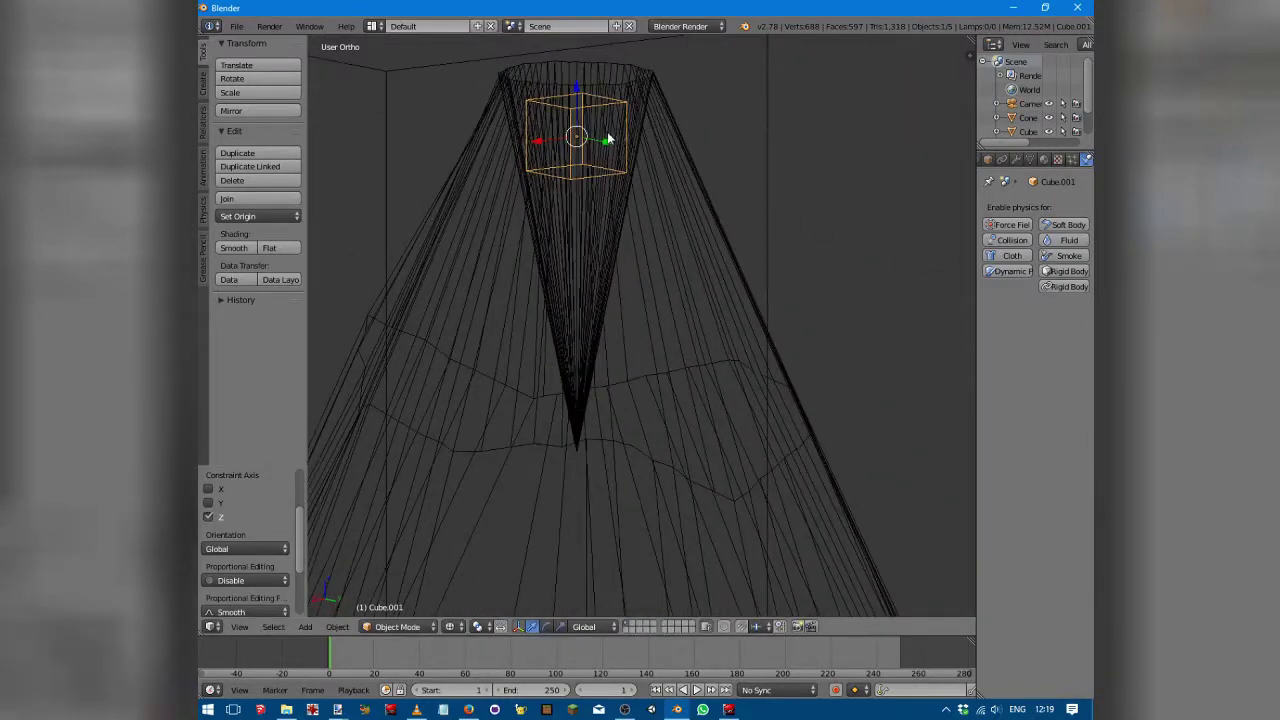
Step: Enable fluid physics on the small crater cube with the type Inflow
{"action": "middle_click_drag", "start_coordinate": [646, 206], "coordinate": [600, 271]}
{"action": "left_click", "coordinate": [1064, 240]}
{"action": "left_click", "coordinate": [1055, 329]}
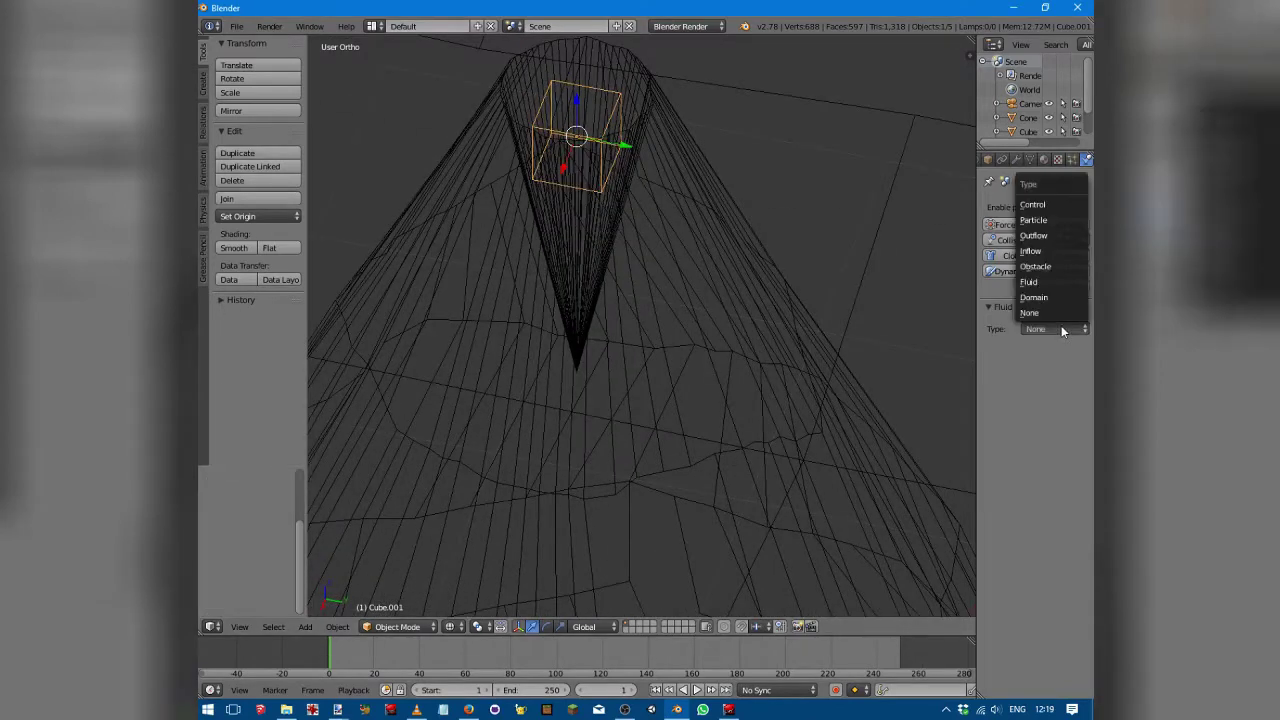
{"action": "left_click", "coordinate": [1035, 251]}
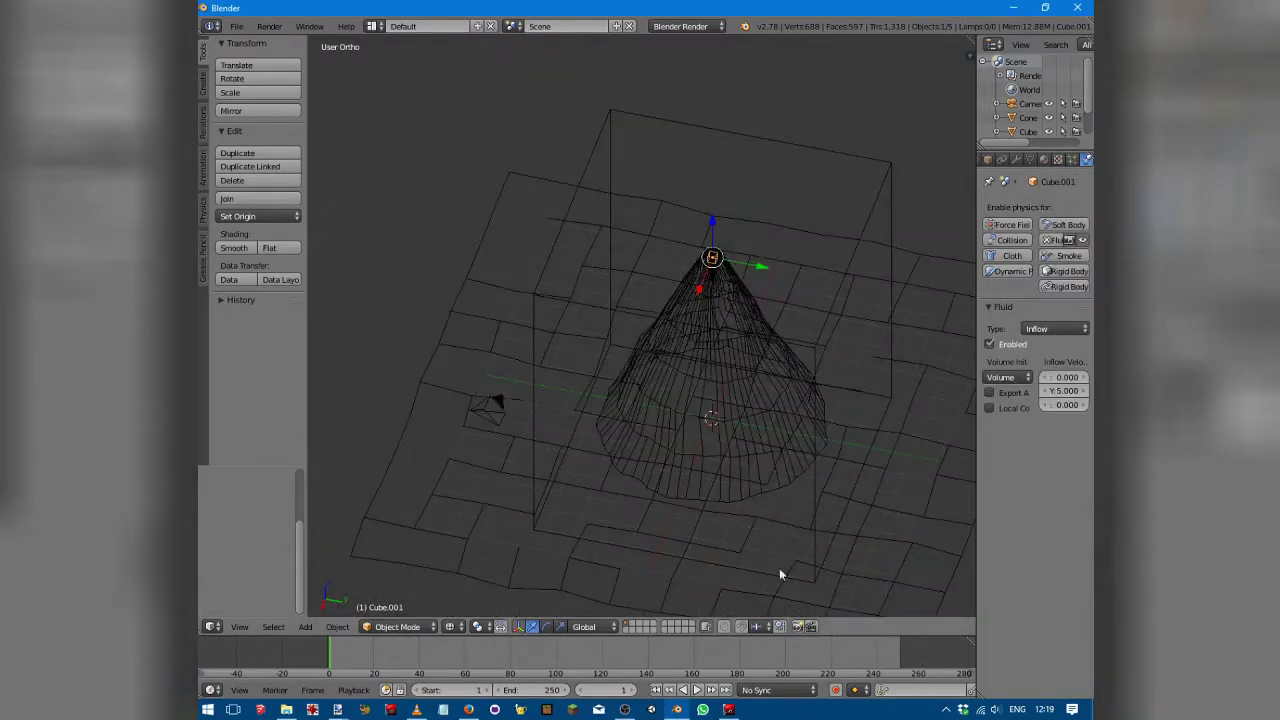
Step: Enable fluid physics on the ground plane with the type Obstacle
{"action": "right_click", "coordinate": [921, 516]}
{"action": "left_click", "coordinate": [1066, 240]}
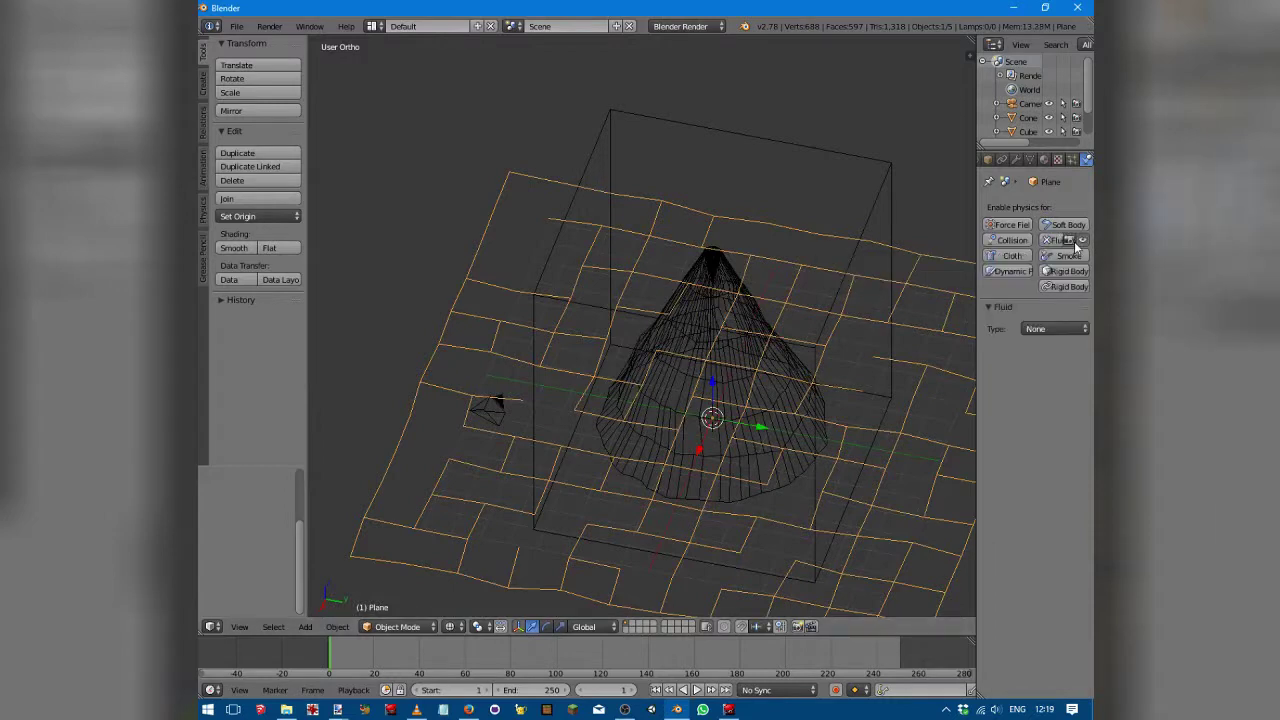
{"action": "left_click", "coordinate": [1055, 329]}
{"action": "left_click", "coordinate": [1050, 268]}
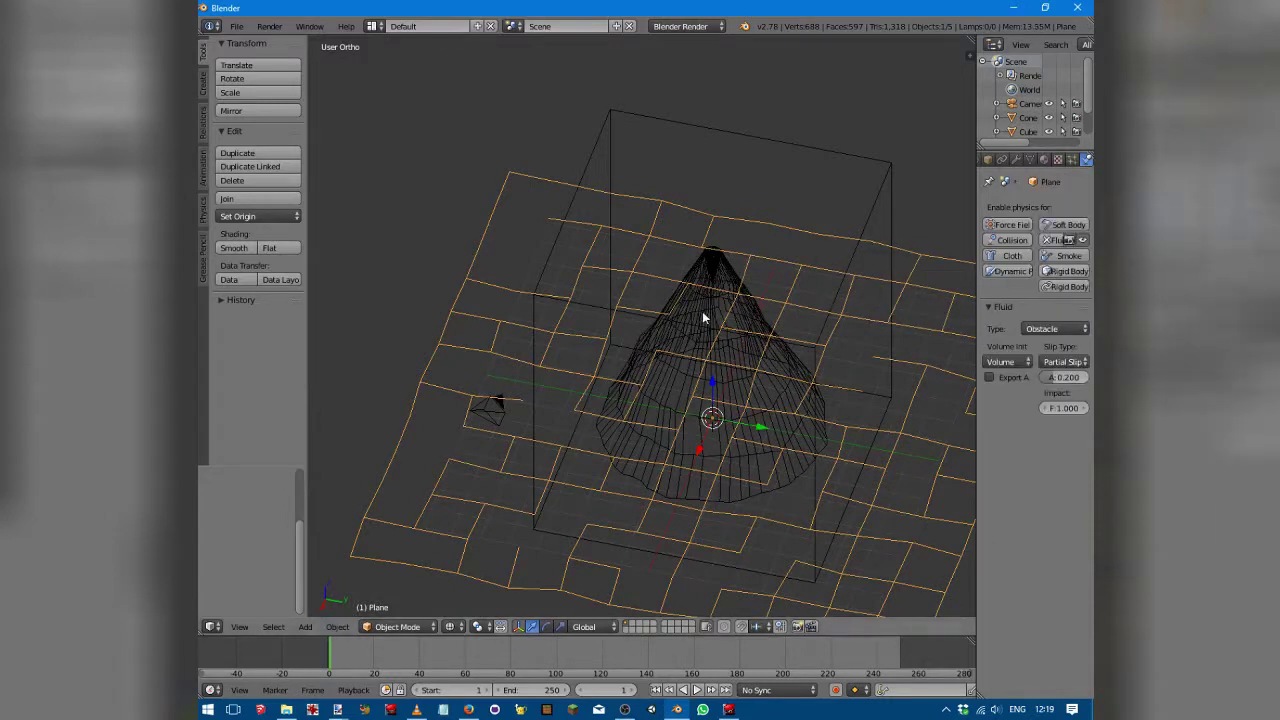
Step: Enable fluid physics on the cone with the type Obstacle
{"action": "right_click", "coordinate": [820, 322]}
{"action": "left_click", "coordinate": [1066, 240]}
{"action": "left_click", "coordinate": [1060, 329]}
{"action": "left_click", "coordinate": [1050, 268]}
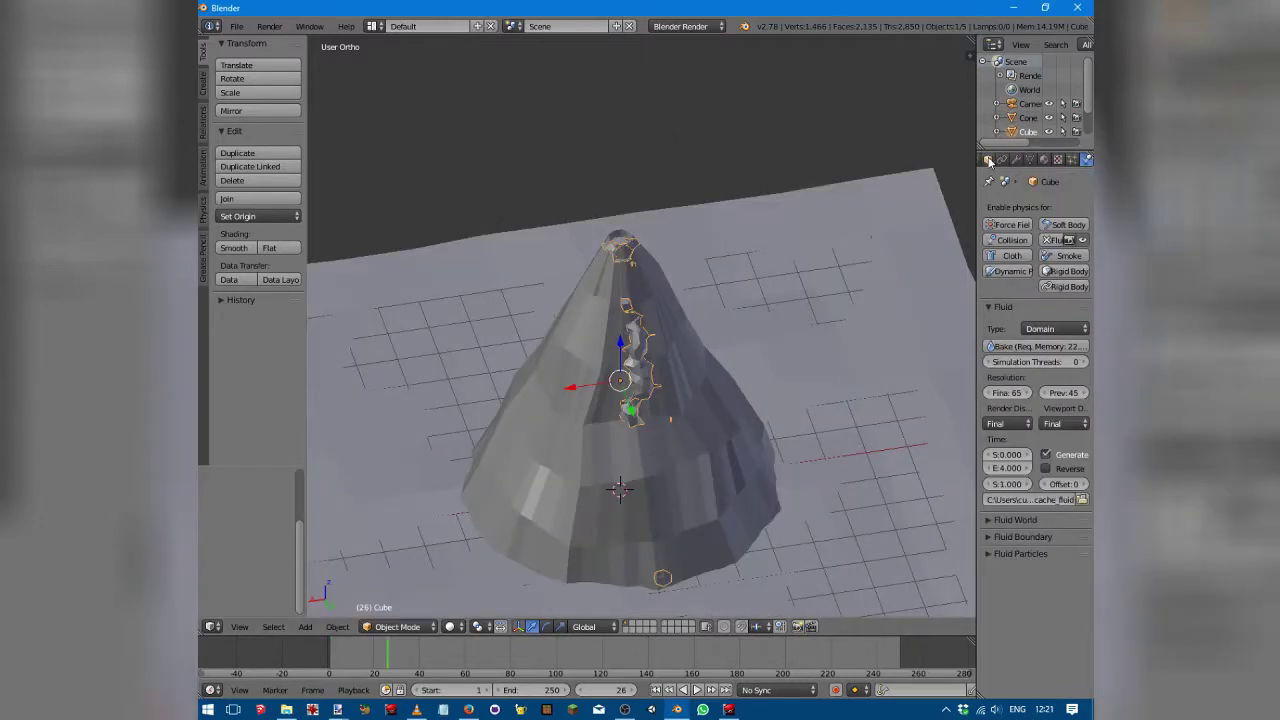
Step: Select the small inflow cube in the crater and set its Z inflow velocity to 1.000
{"action": "left_click", "coordinate": [993, 163]}
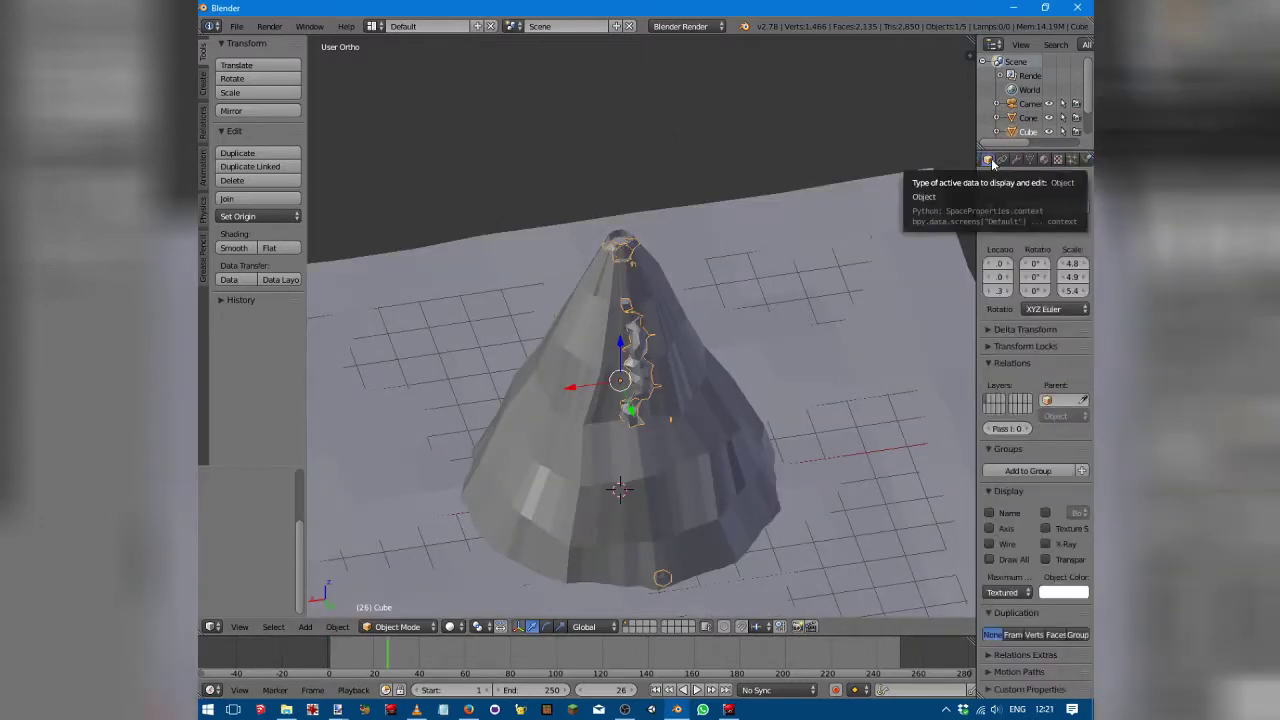
{"action": "middle_click_drag", "start_coordinate": [655, 249], "coordinate": [616, 315]}
{"action": "right_click", "coordinate": [603, 300]}
{"action": "scroll", "coordinate": [594, 302], "scroll_direction": "up", "scroll_amount": 3}
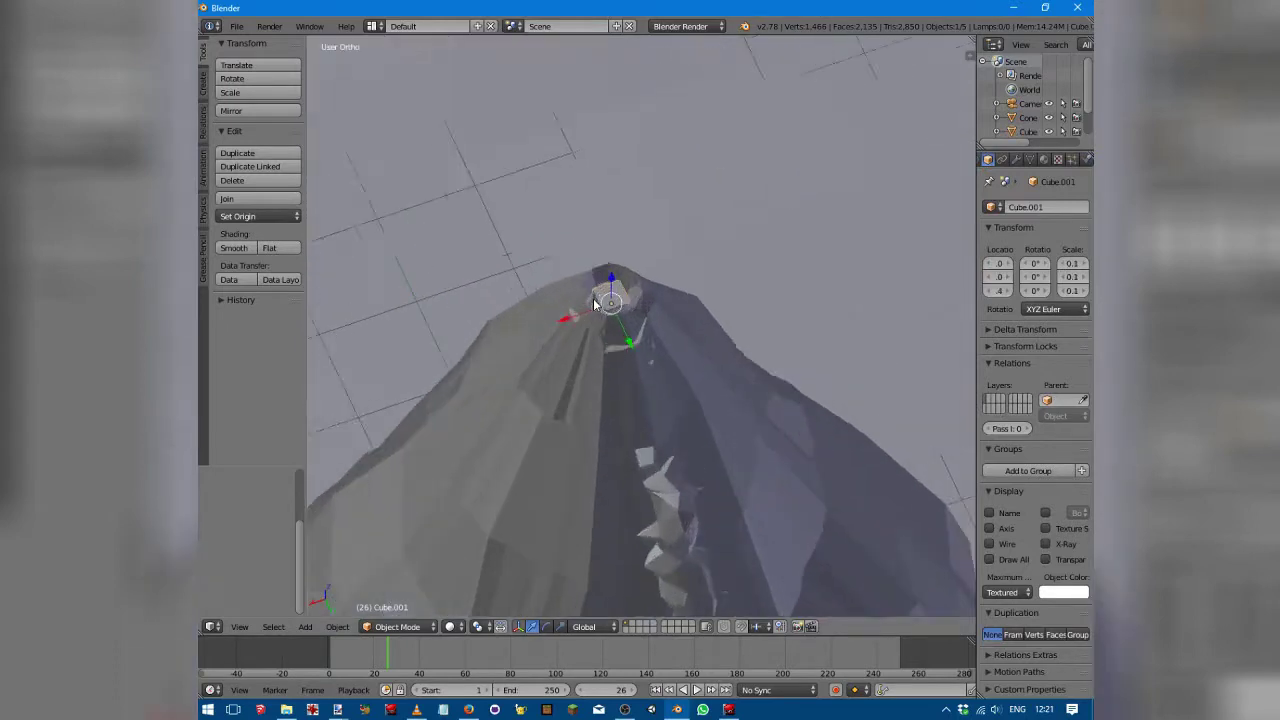
{"action": "scroll", "coordinate": [594, 302], "scroll_direction": "down", "scroll_amount": 5}
{"action": "scroll", "coordinate": [596, 302], "scroll_direction": "up", "scroll_amount": 4}
{"action": "left_click", "coordinate": [1084, 162]}
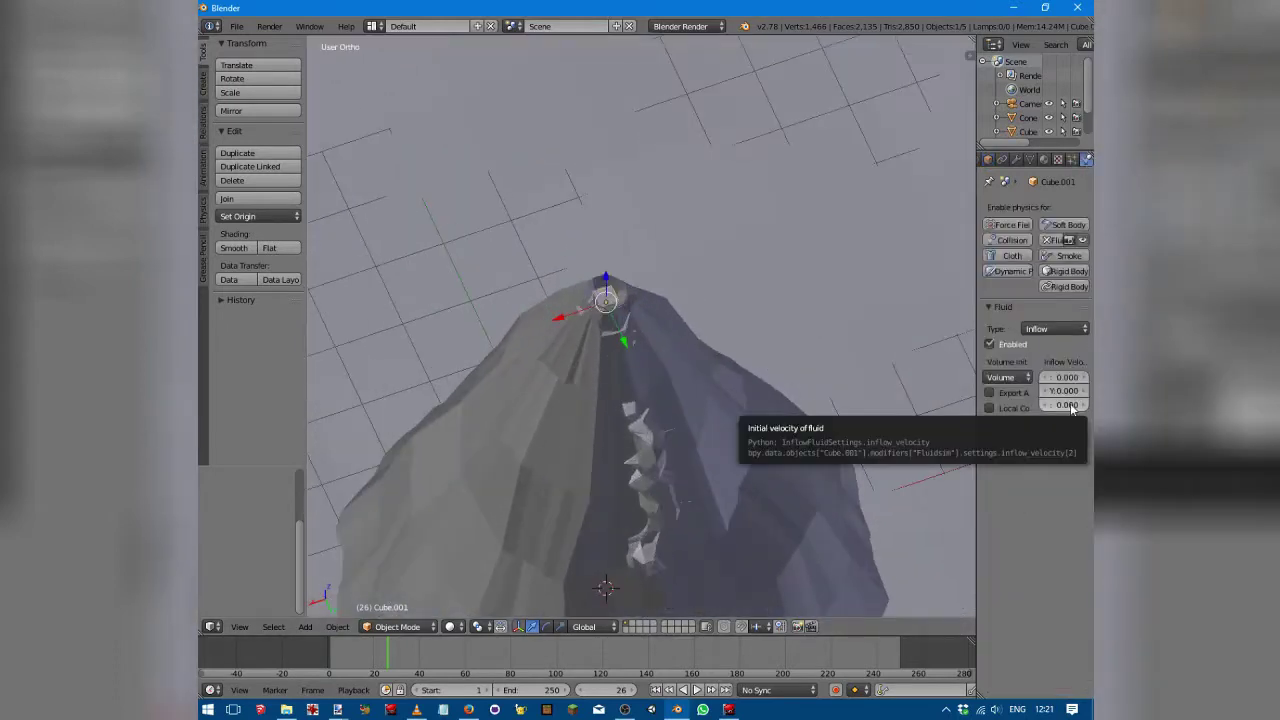
{"action": "left_click", "coordinate": [1069, 404]}
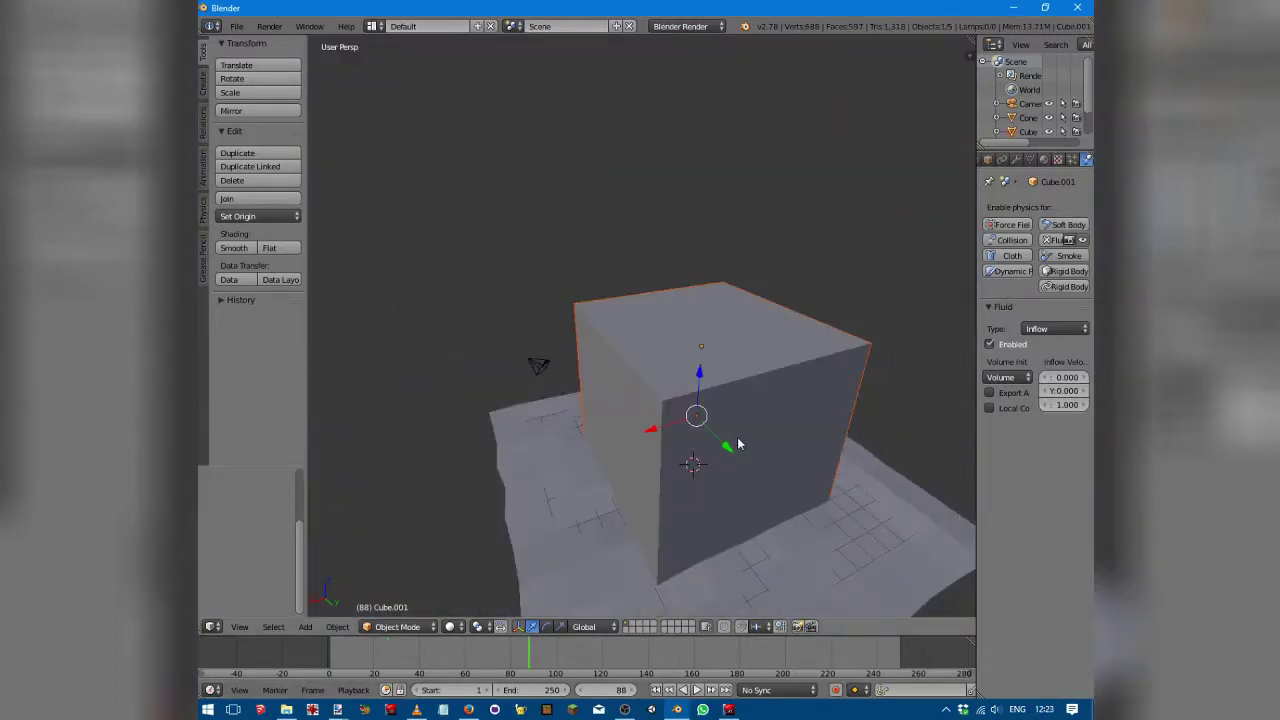
Step: Stretch the fluid domain cube along Z to make it taller
{"action": "key", "text": "s"}
{"action": "key", "text": "z"}
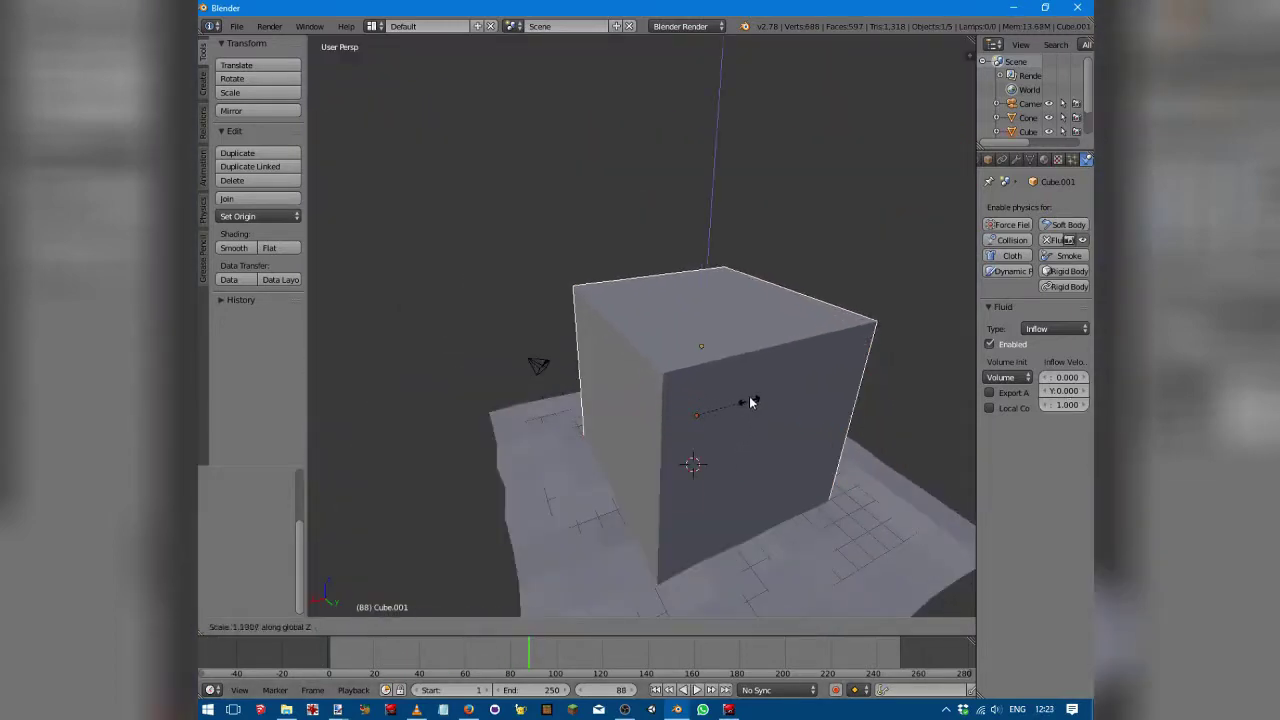
{"action": "left_click", "coordinate": [748, 366]}
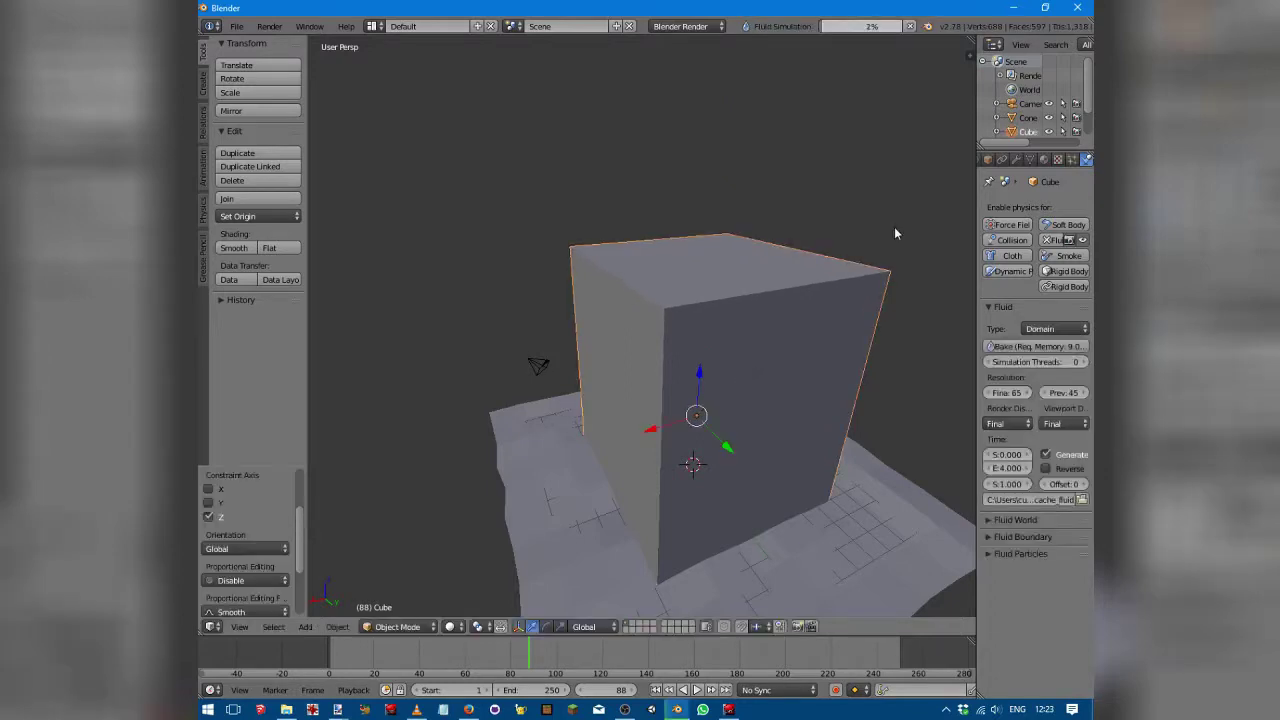
Step: Examine the simulated fluid on the cone from several sides and play back the animation
{"action": "middle_click_drag", "start_coordinate": [700, 500], "coordinate": [672, 490]}
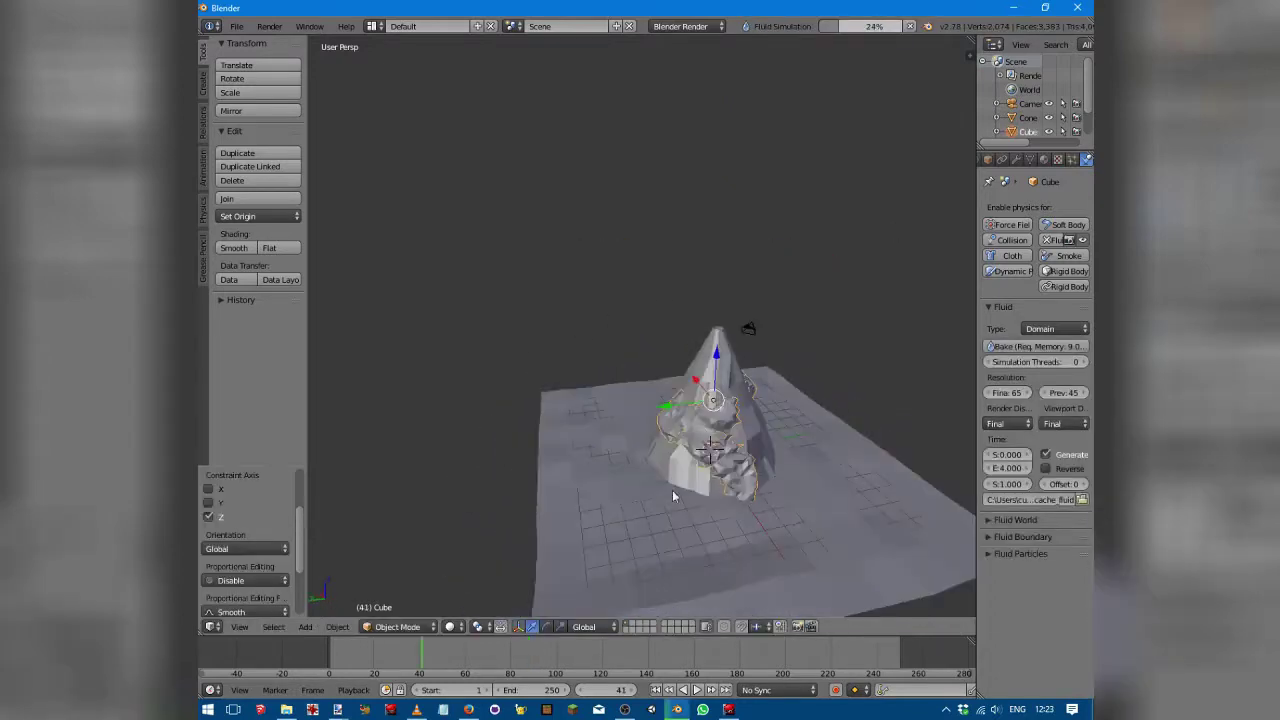
{"action": "scroll", "coordinate": [730, 478], "scroll_direction": "up", "scroll_amount": 3}
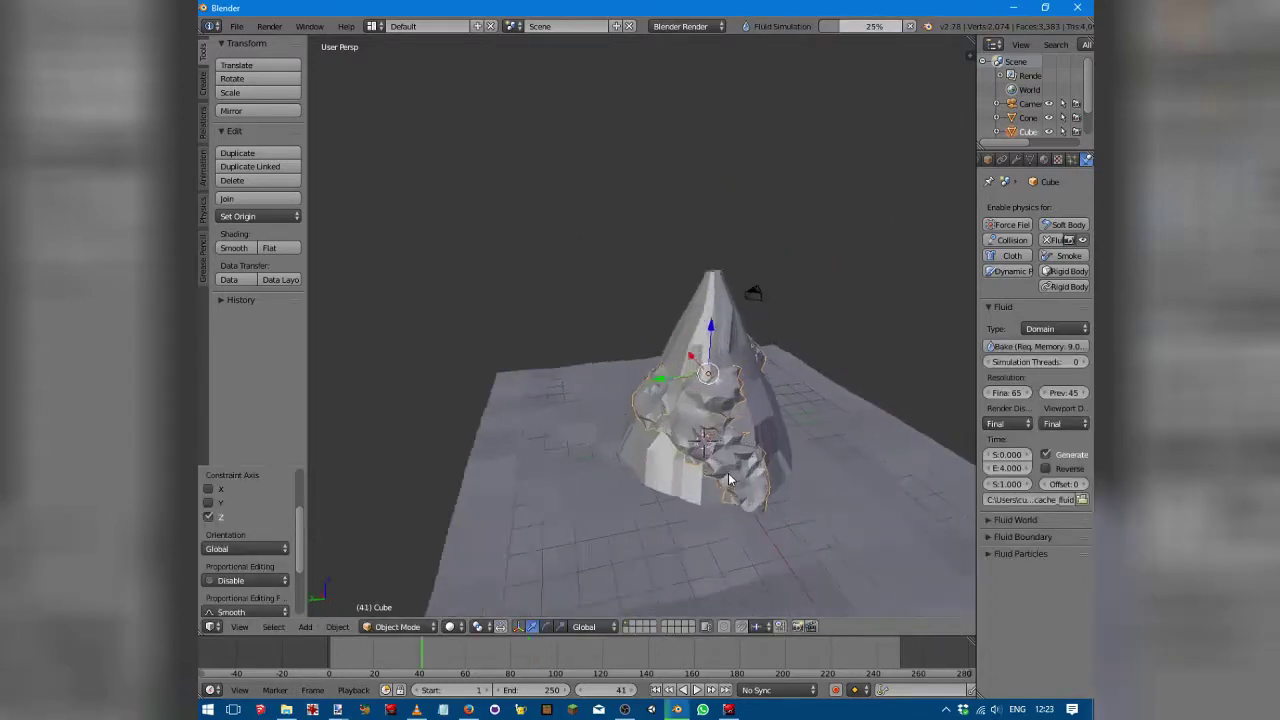
{"action": "middle_click_drag", "start_coordinate": [782, 459], "coordinate": [954, 343]}
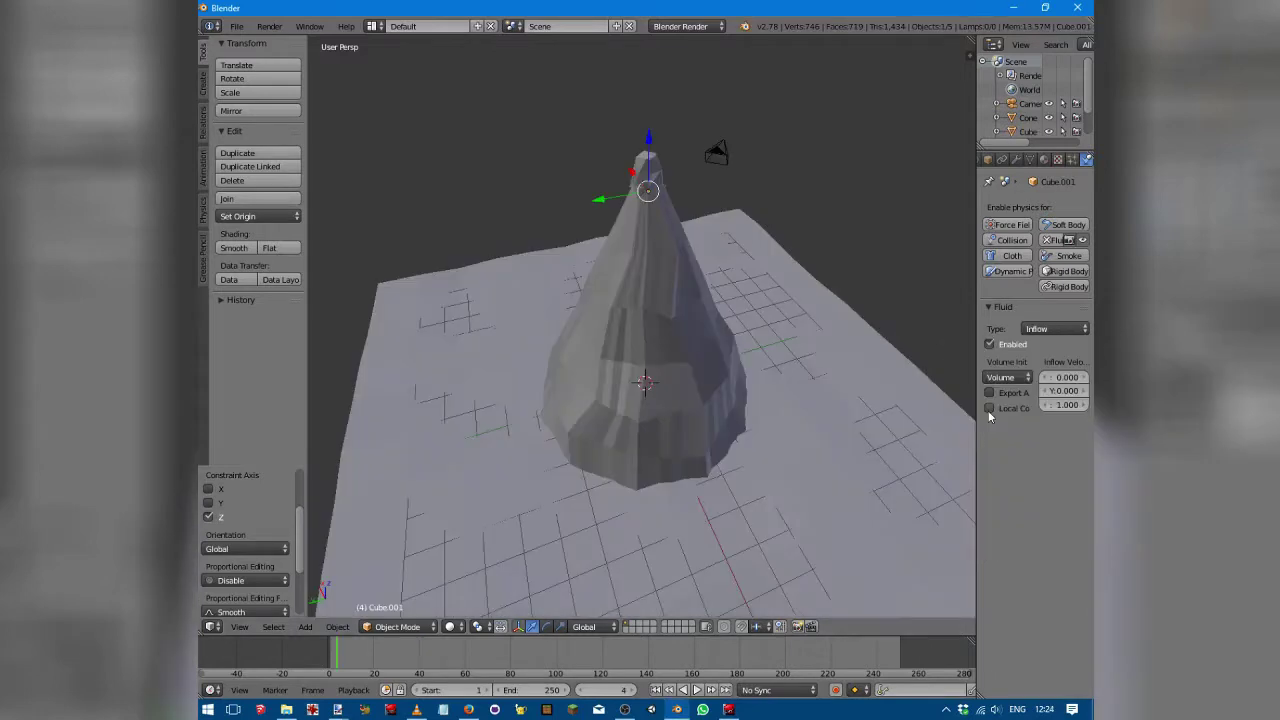
{"action": "middle_click_drag", "start_coordinate": [831, 426], "coordinate": [762, 446]}
{"action": "key", "text": "alt+a"}
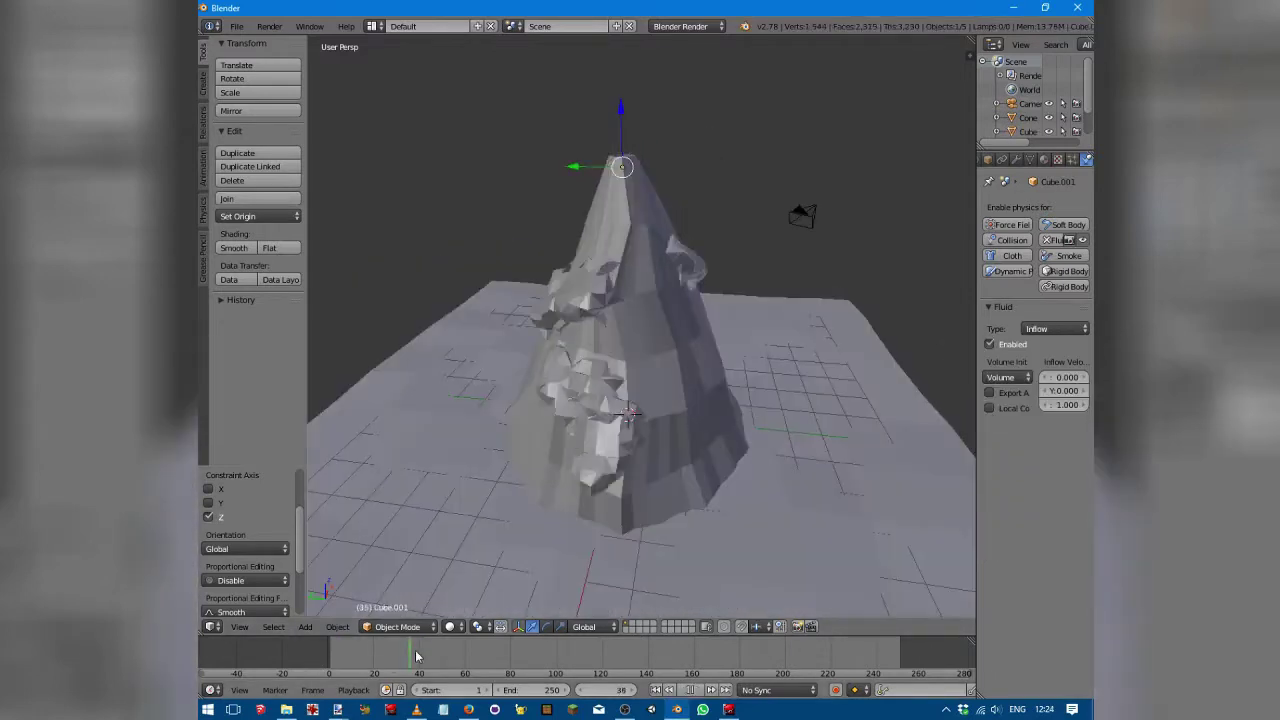
Step: Set the viewport to Material shading and the render engine to Cycles Render, with the world settings open
{"action": "left_click", "coordinate": [455, 627]}
{"action": "left_click", "coordinate": [485, 510]}
{"action": "middle_click_drag", "start_coordinate": [562, 403], "coordinate": [592, 398]}
{"action": "left_click", "coordinate": [690, 27]}
{"action": "left_click", "coordinate": [709, 75]}
{"action": "left_click", "coordinate": [1044, 159]}
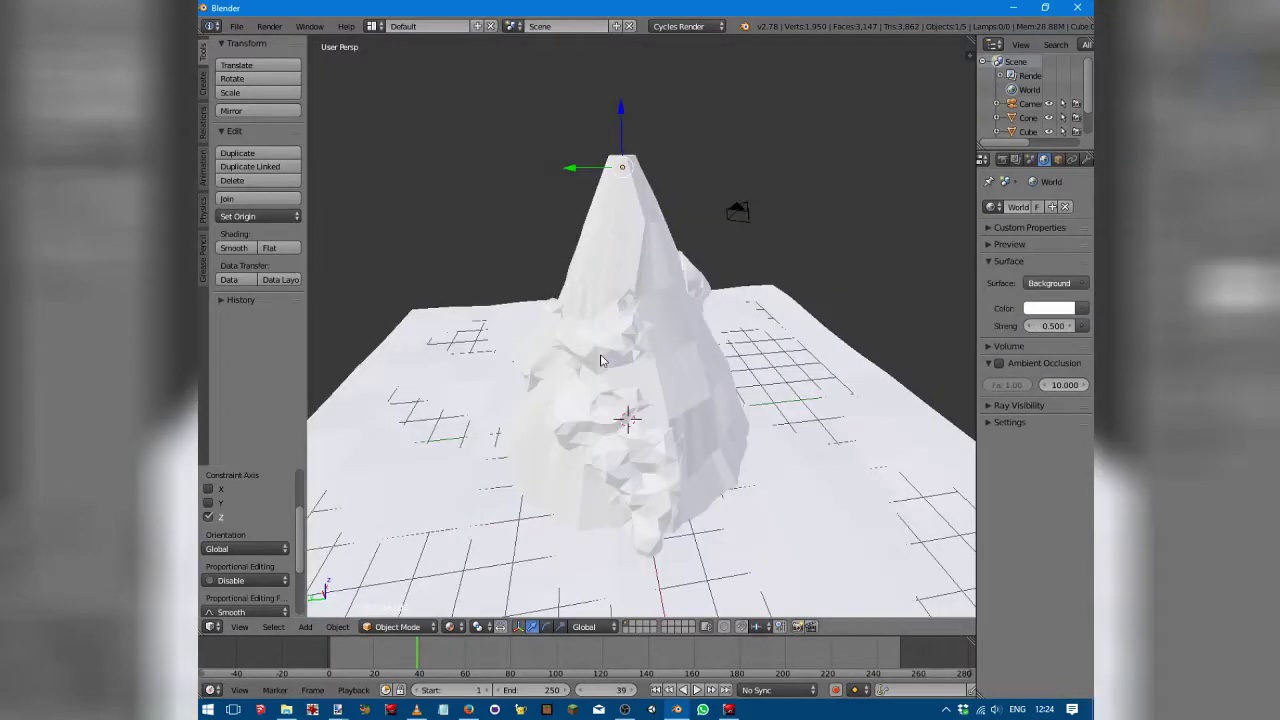
Step: Give the cone a dark grey Diffuse BSDF material named Rock with a roughness of 0.523
{"action": "right_click", "coordinate": [601, 360]}
{"action": "middle_click_drag", "start_coordinate": [603, 352], "coordinate": [740, 350]}
{"action": "scroll", "coordinate": [1081, 165], "scroll_direction": "up", "scroll_amount": 1}
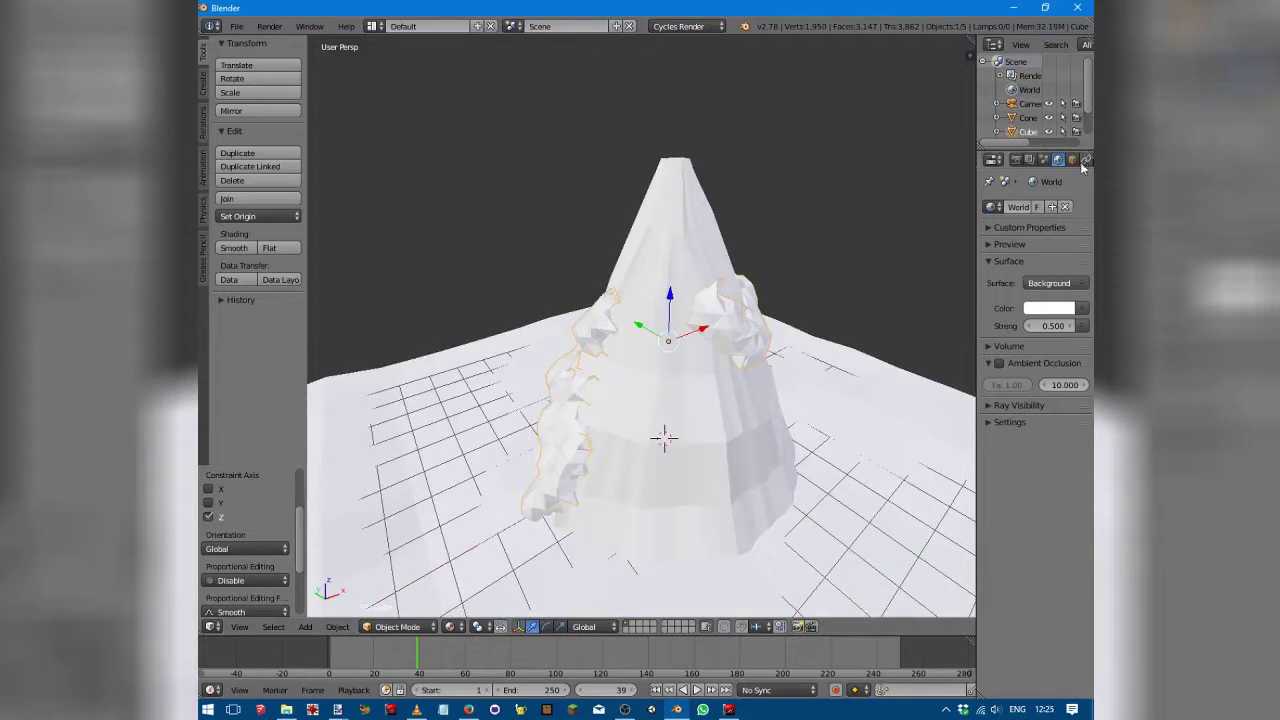
{"action": "right_click", "coordinate": [676, 223]}
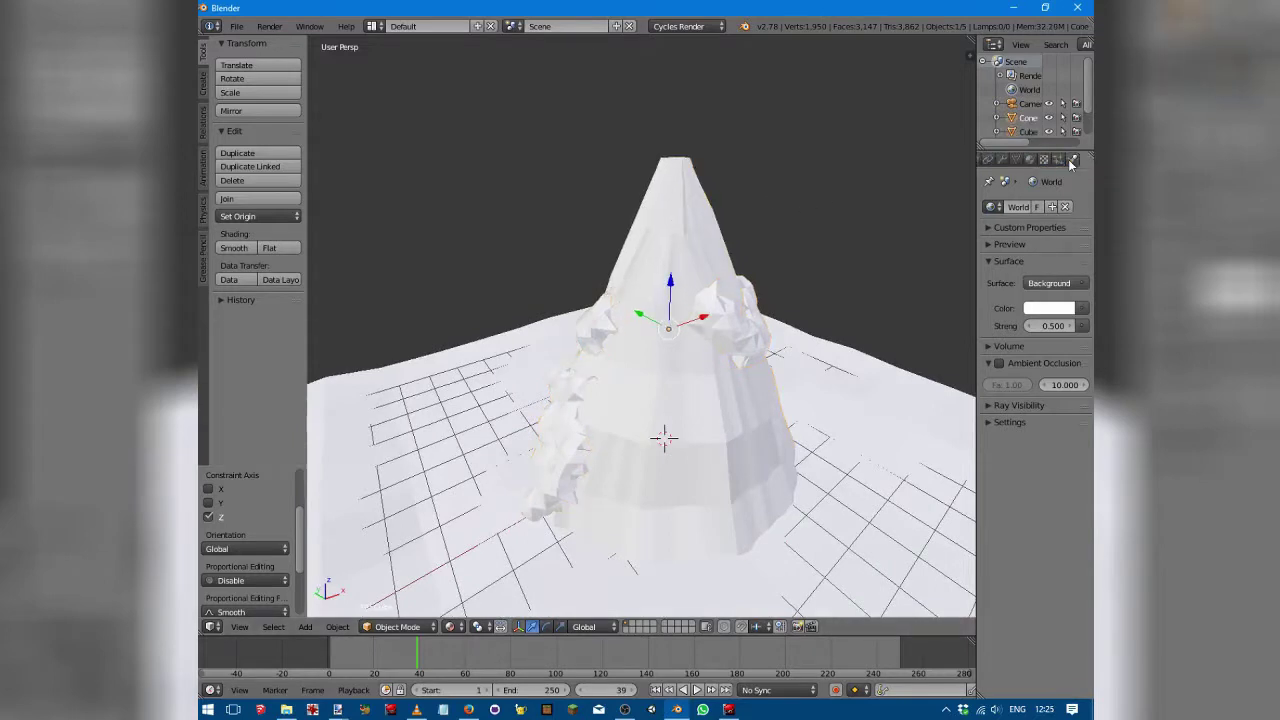
{"action": "left_click", "coordinate": [1071, 160]}
{"action": "left_click", "coordinate": [1005, 252]}
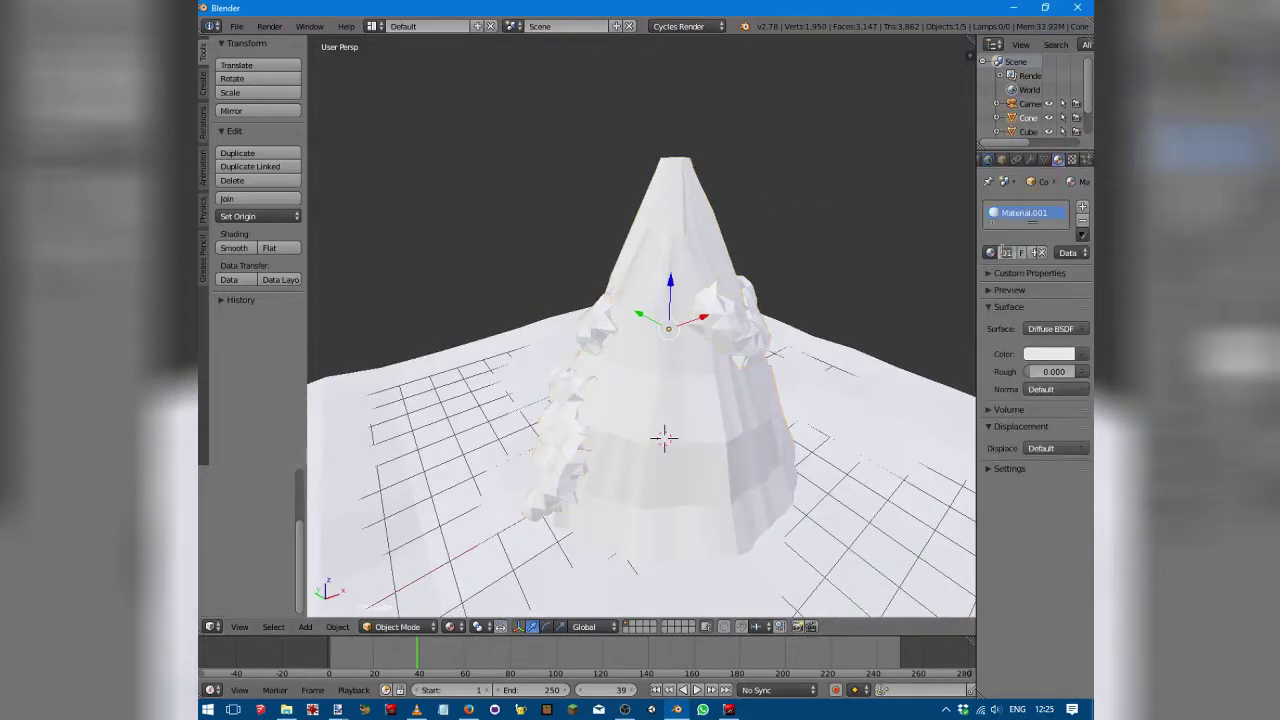
{"action": "type", "text": "st"}
{"action": "key", "text": "Return"}
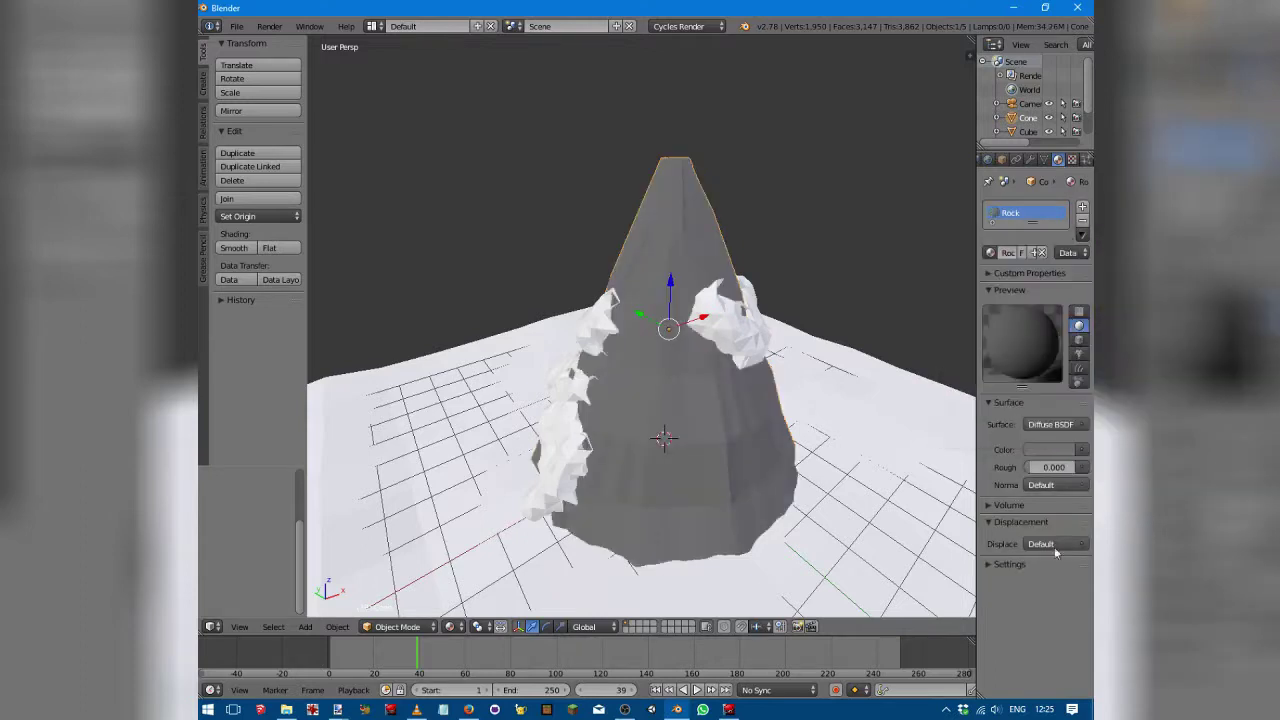
{"action": "left_click_drag", "start_coordinate": [1033, 468], "coordinate": [1059, 468]}
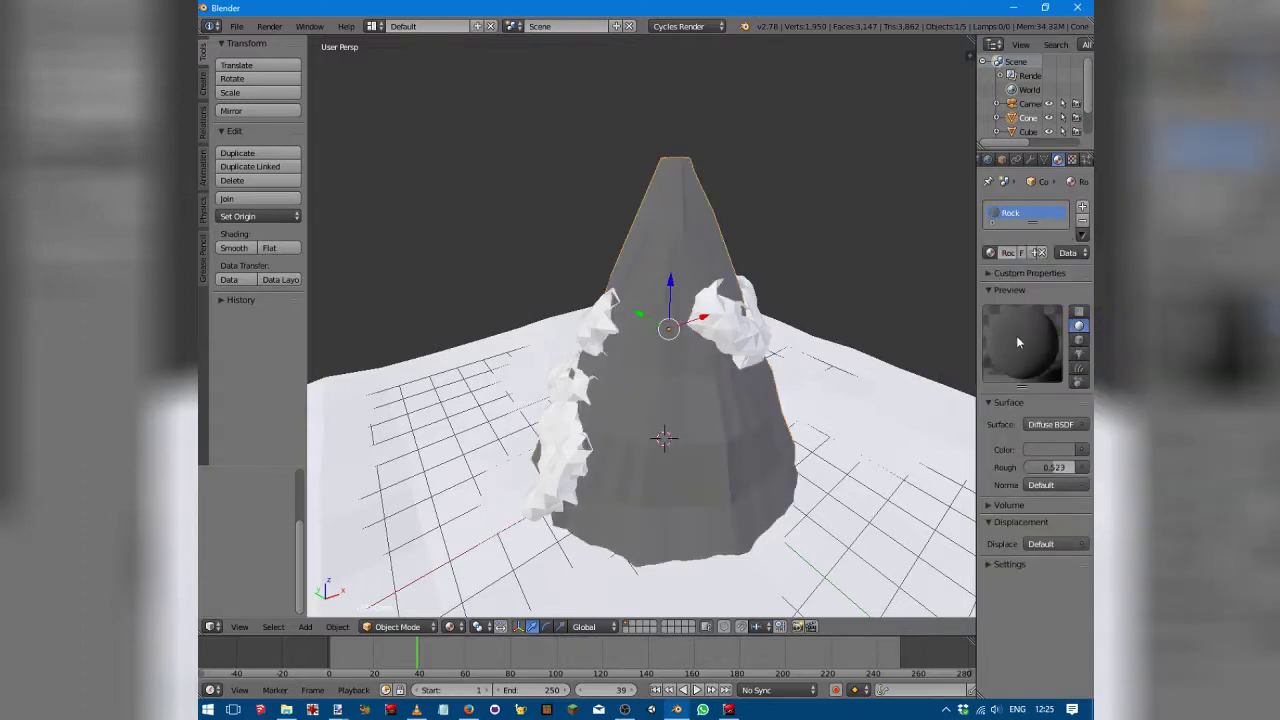
Step: Assign the existing Rock material to the ground plane
{"action": "right_click", "coordinate": [890, 545]}
{"action": "left_click", "coordinate": [990, 252]}
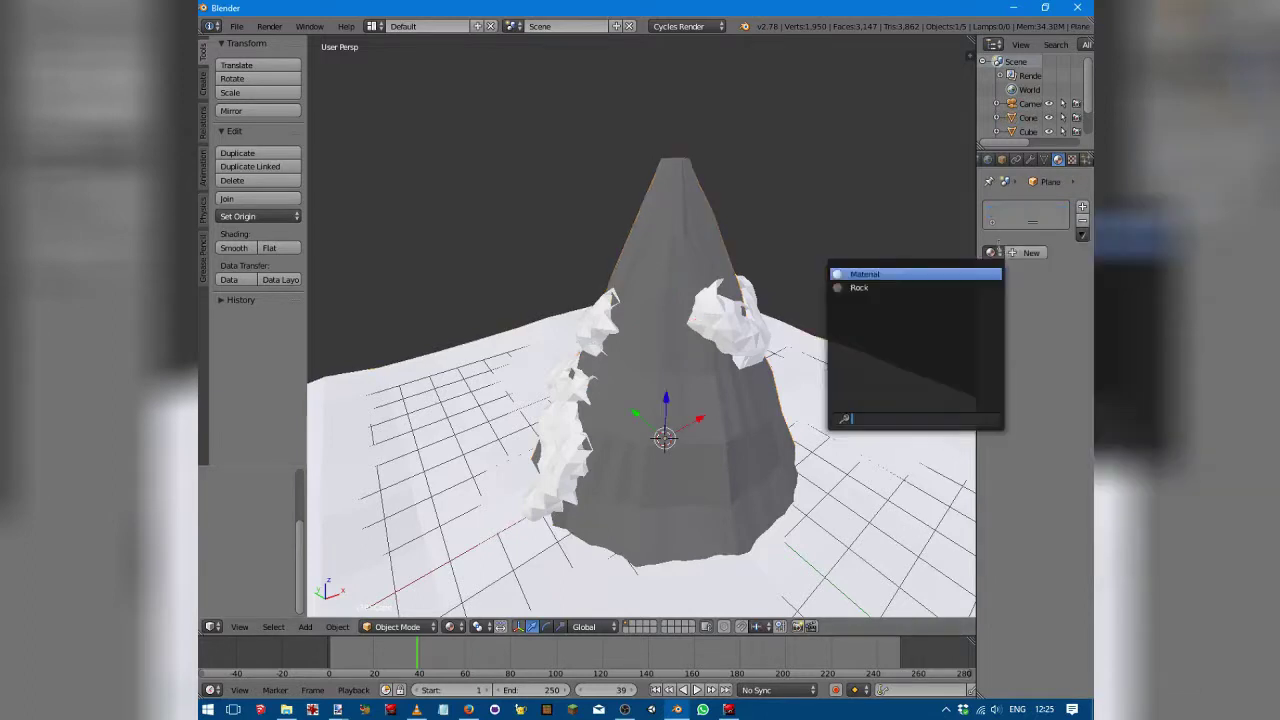
{"action": "left_click", "coordinate": [953, 289]}
Step: Give the fluid mesh a new material with an Emission surface in orange
{"action": "right_click", "coordinate": [740, 325]}
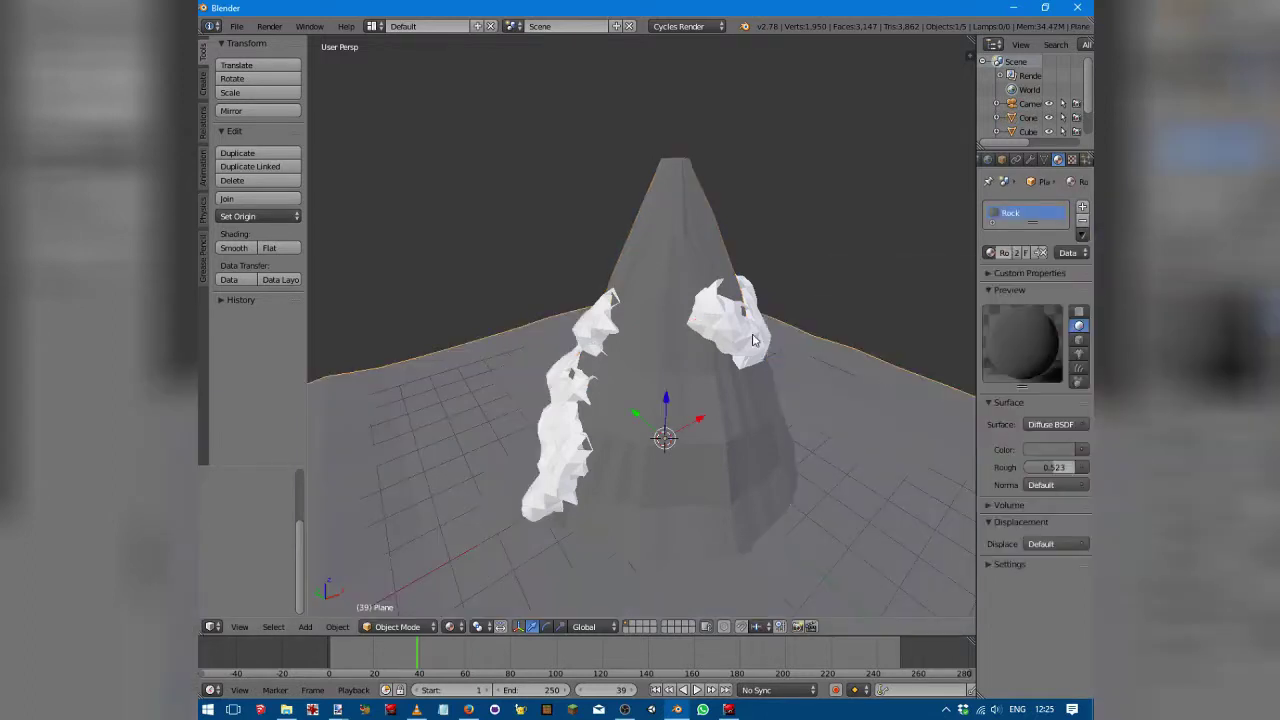
{"action": "left_click", "coordinate": [1040, 252]}
{"action": "left_click", "coordinate": [1013, 250]}
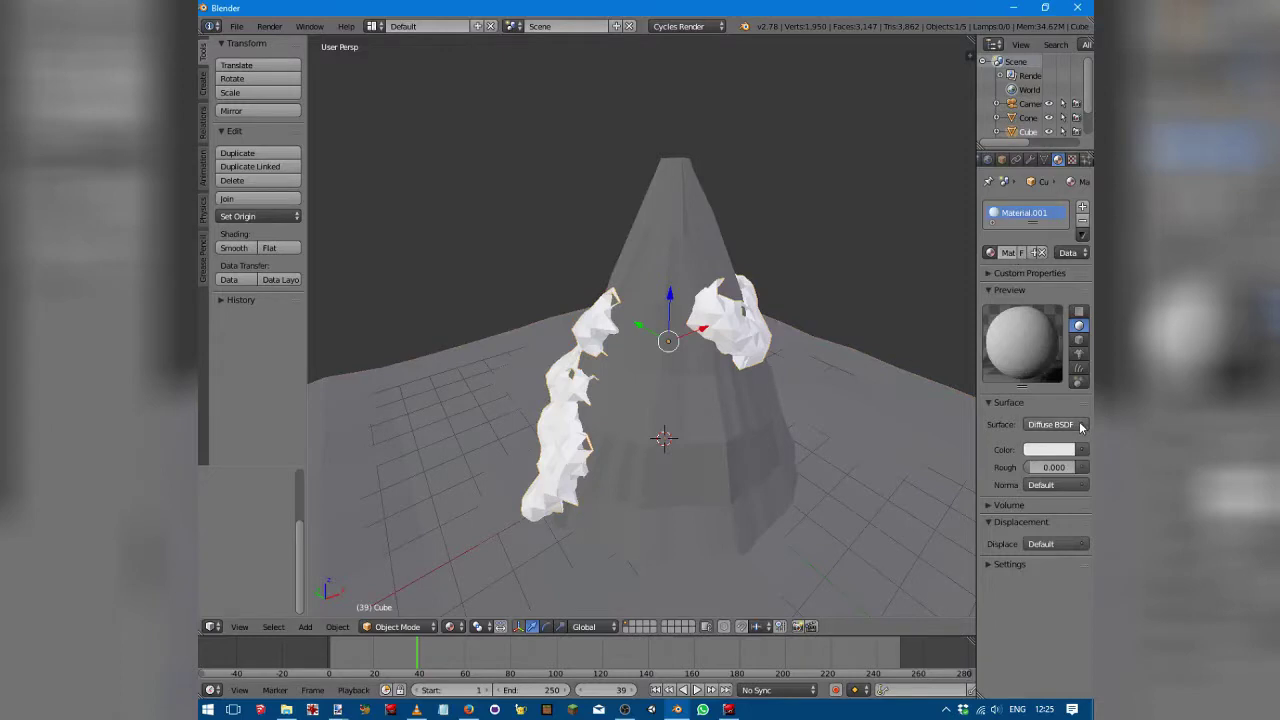
{"action": "left_click", "coordinate": [1079, 425]}
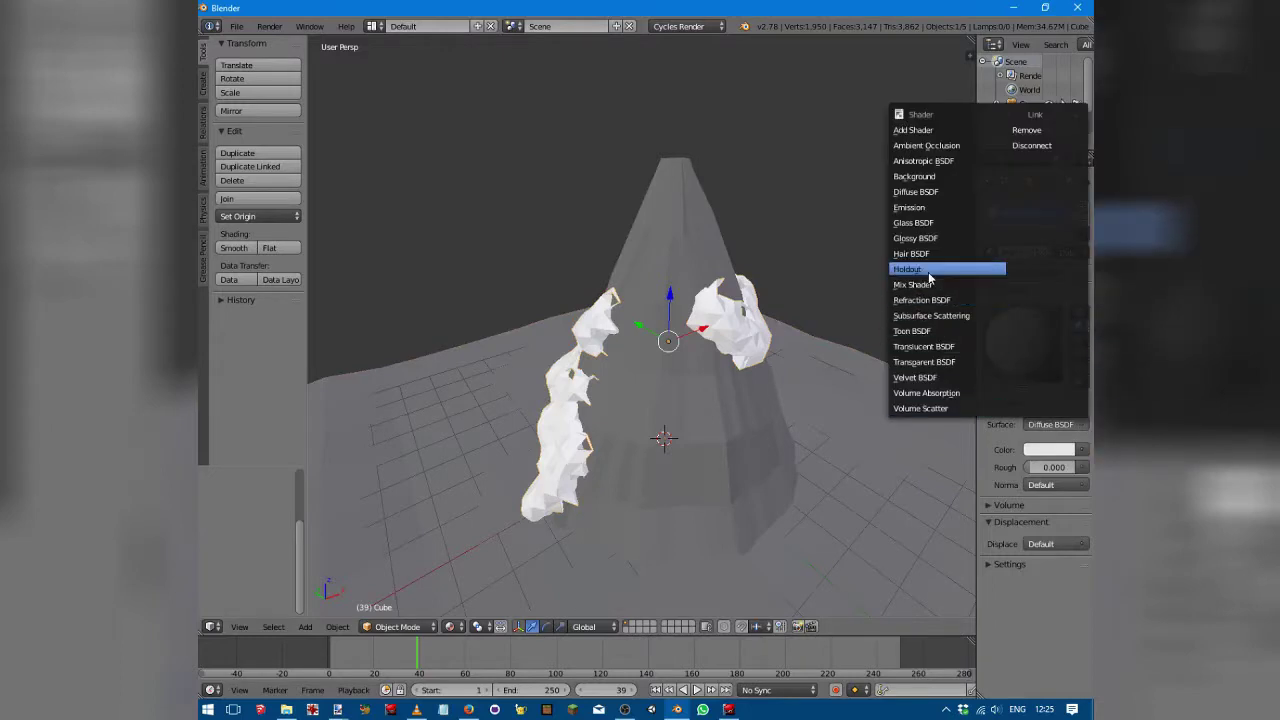
{"action": "left_click", "coordinate": [909, 207]}
{"action": "left_click", "coordinate": [1050, 449]}
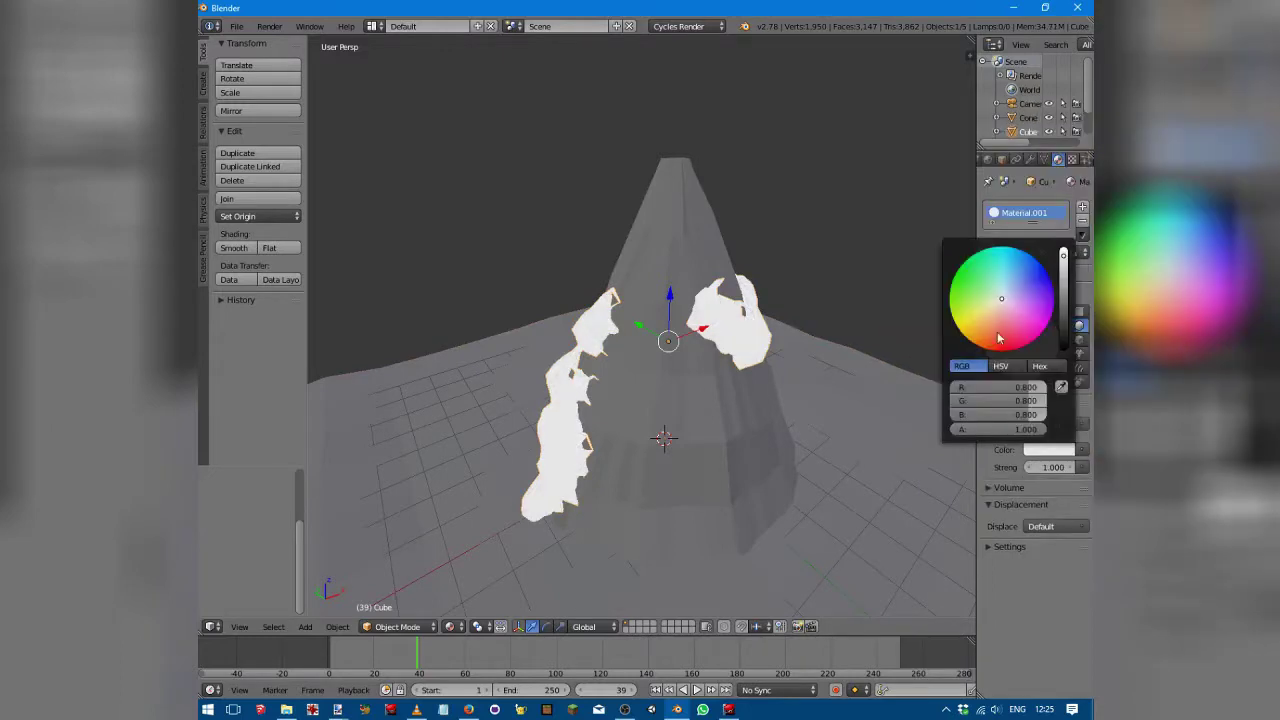
{"action": "left_click", "coordinate": [1007, 313]}
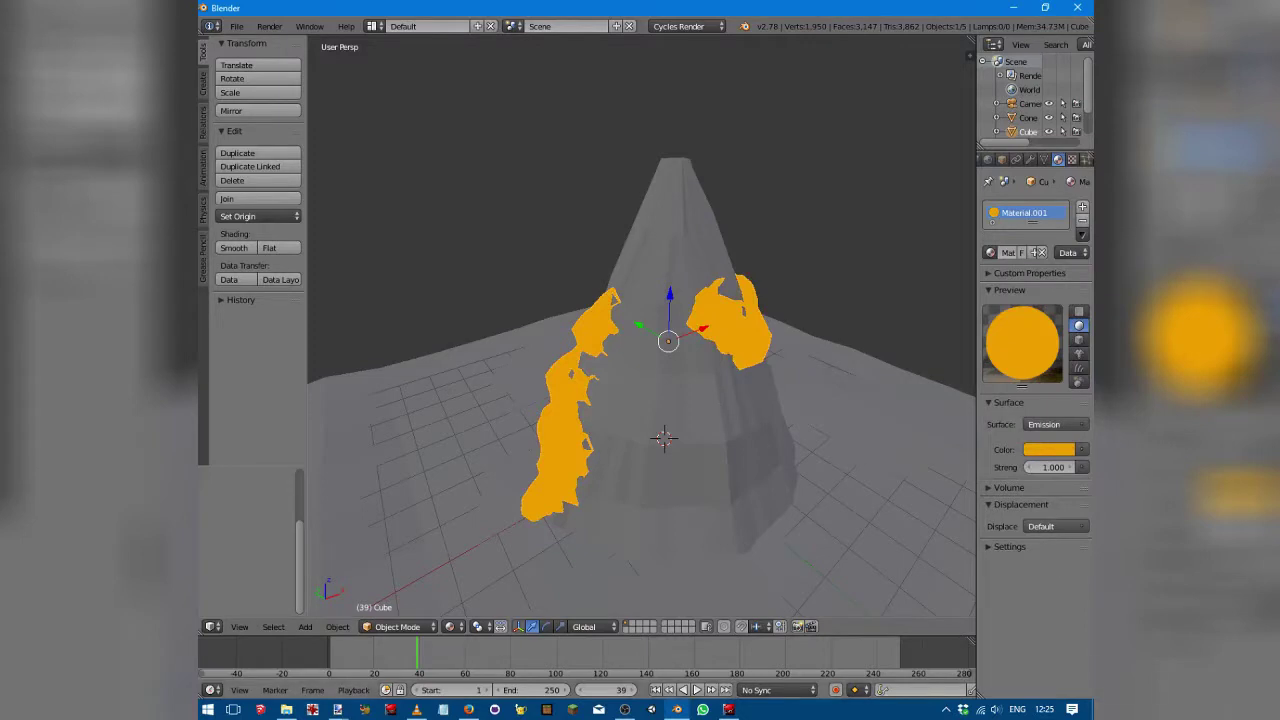
Step: Add a Sun lamp to the scene and raise it along the Z axis to above the cone's tip
{"action": "key", "text": "shift+z"}
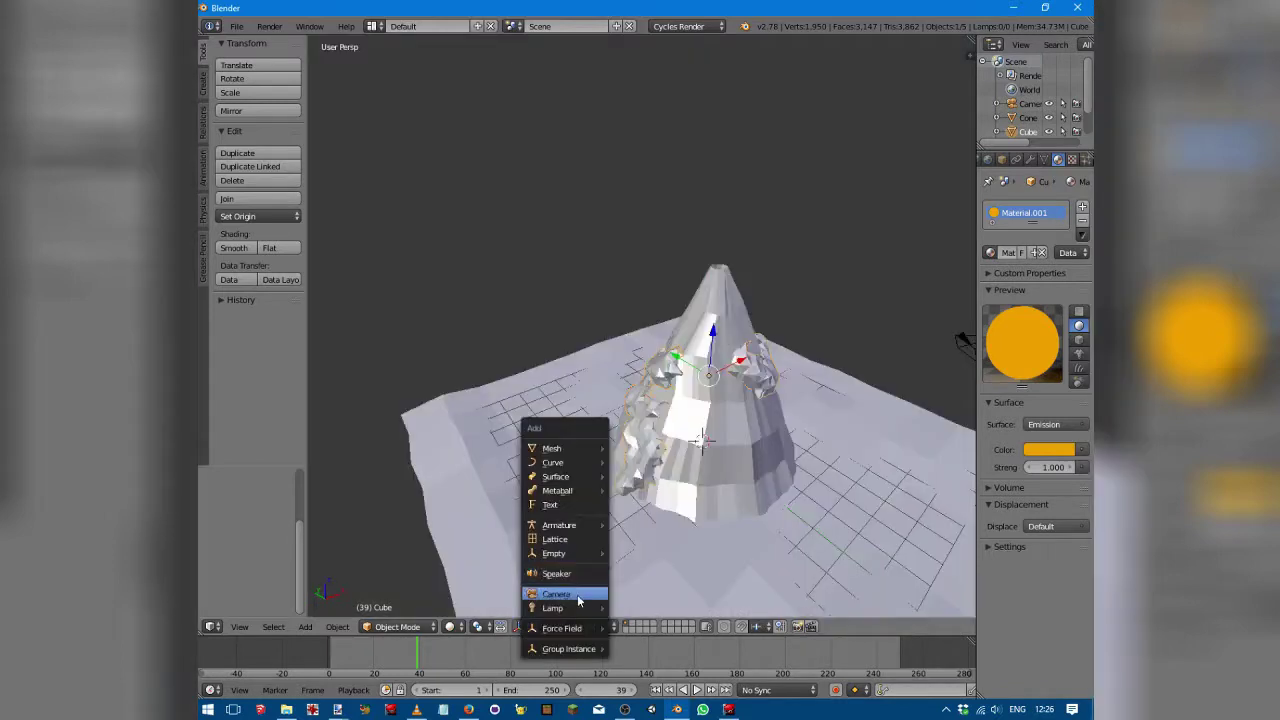
{"action": "mouse_move", "coordinate": [581, 607]}
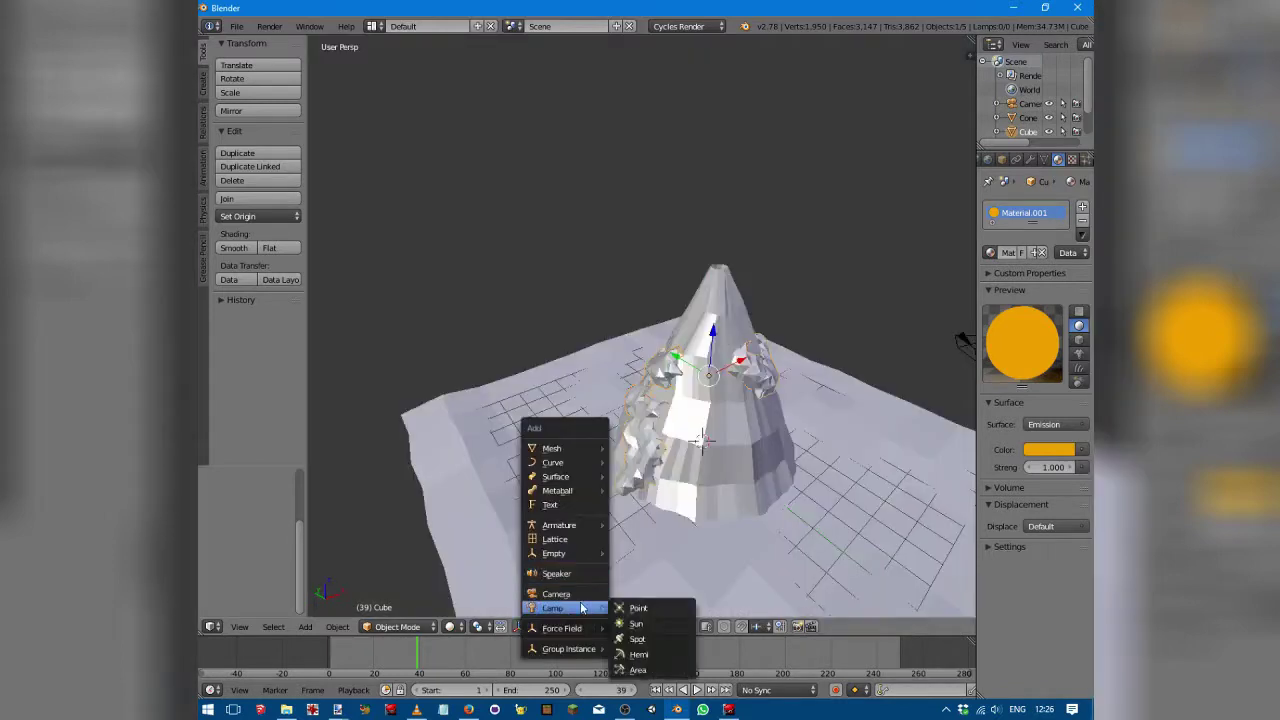
{"action": "left_click", "coordinate": [636, 623]}
{"action": "key", "text": "g"}
{"action": "key", "text": "z"}
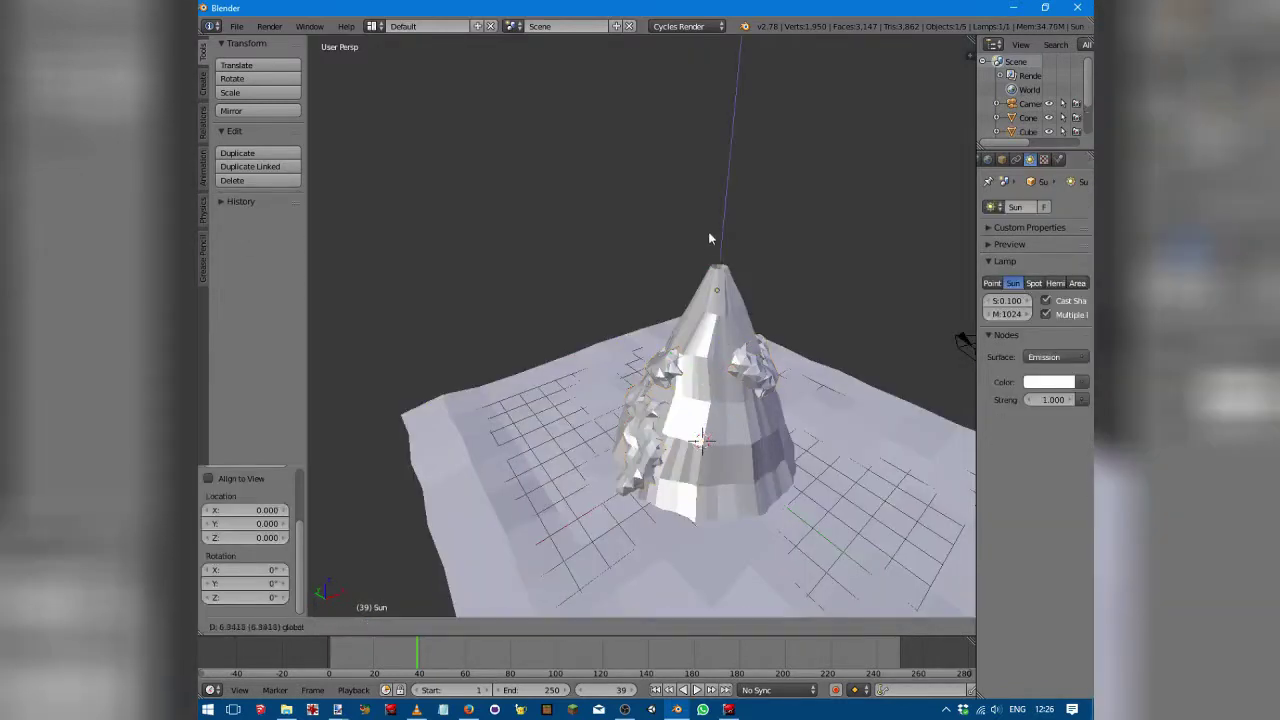
{"action": "left_click", "coordinate": [708, 197]}
Step: Move the Sun lamp along the X axis away from the cone, rotate it about Y towards the volcano, and change the viewport shading
{"action": "key", "text": "g"}
{"action": "key", "text": "x"}
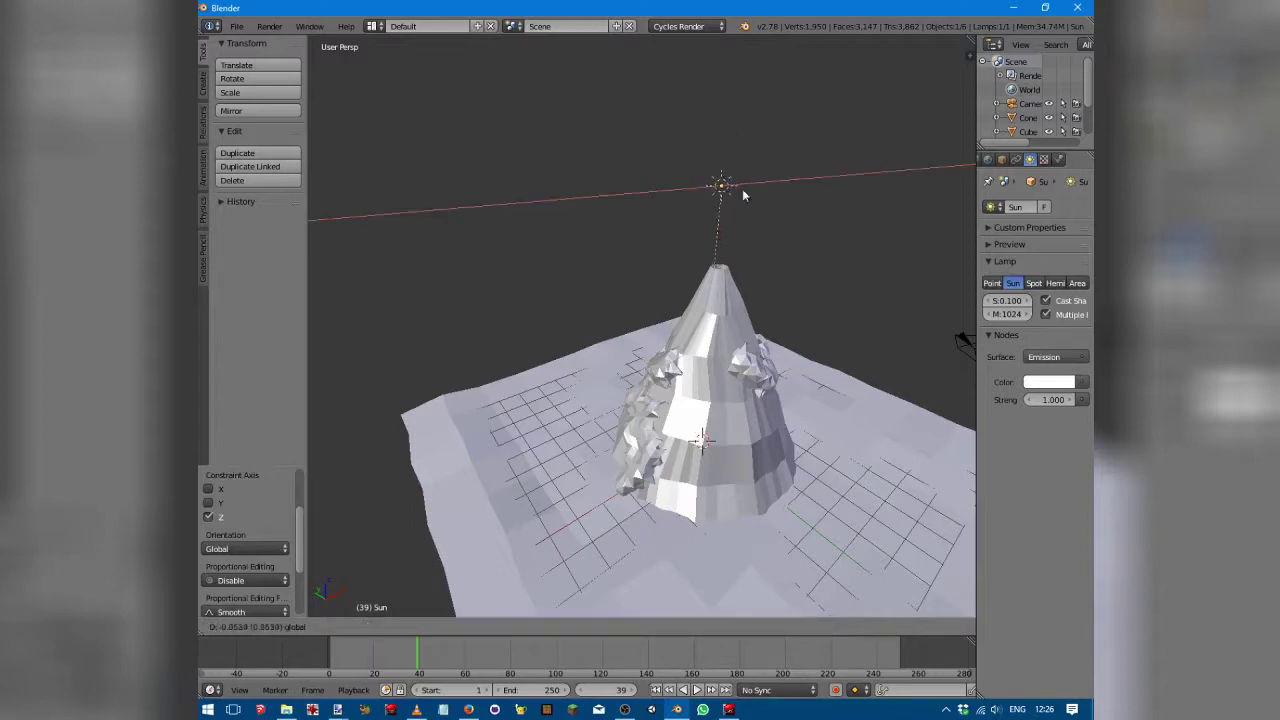
{"action": "left_click", "coordinate": [596, 220]}
{"action": "key", "text": "r"}
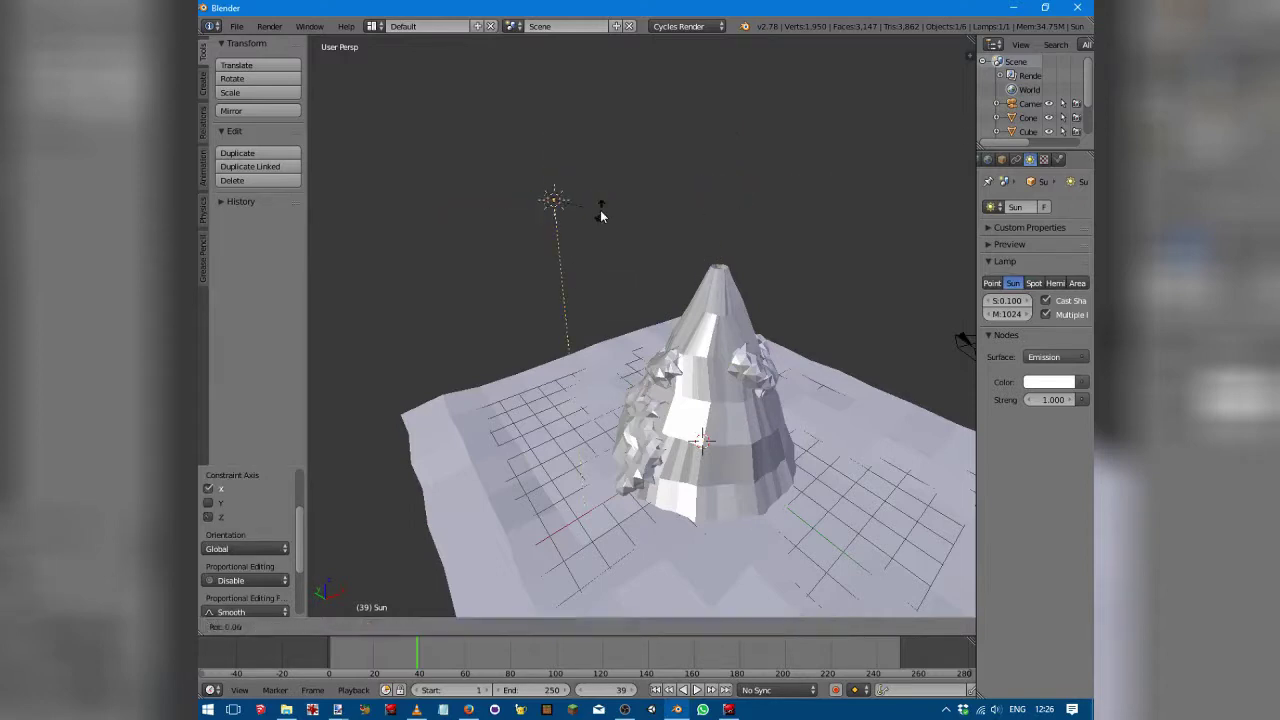
{"action": "key", "text": "y"}
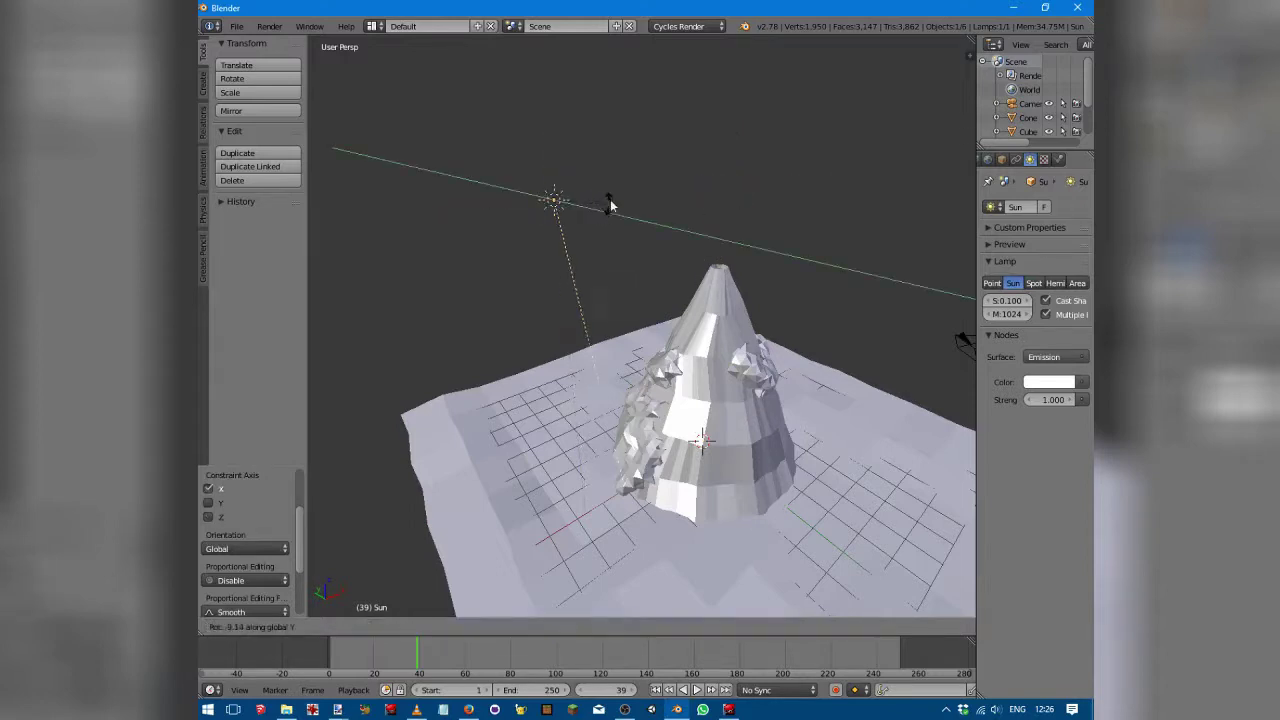
{"action": "left_click", "coordinate": [599, 152]}
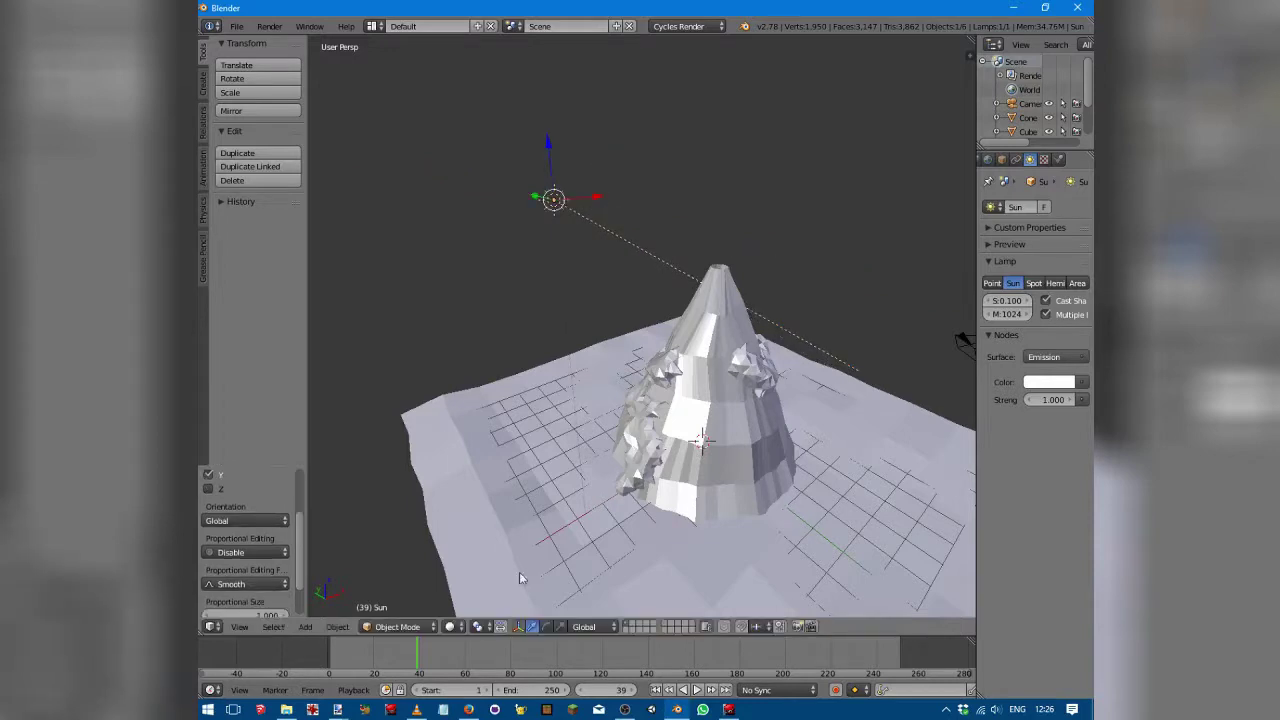
{"action": "left_click", "coordinate": [463, 628]}
{"action": "left_click", "coordinate": [498, 530]}
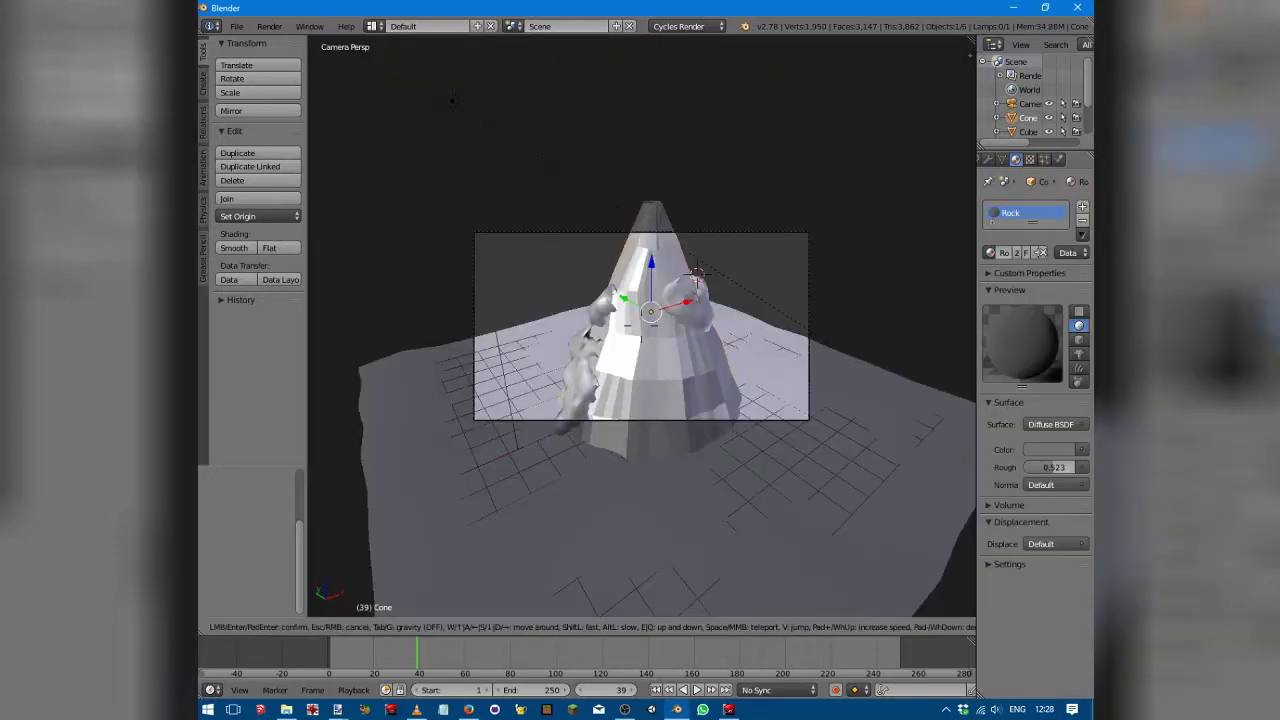
Step: Fly the camera back and sideways until the whole volcano is framed, and render the image
{"action": "key", "text": "s"}
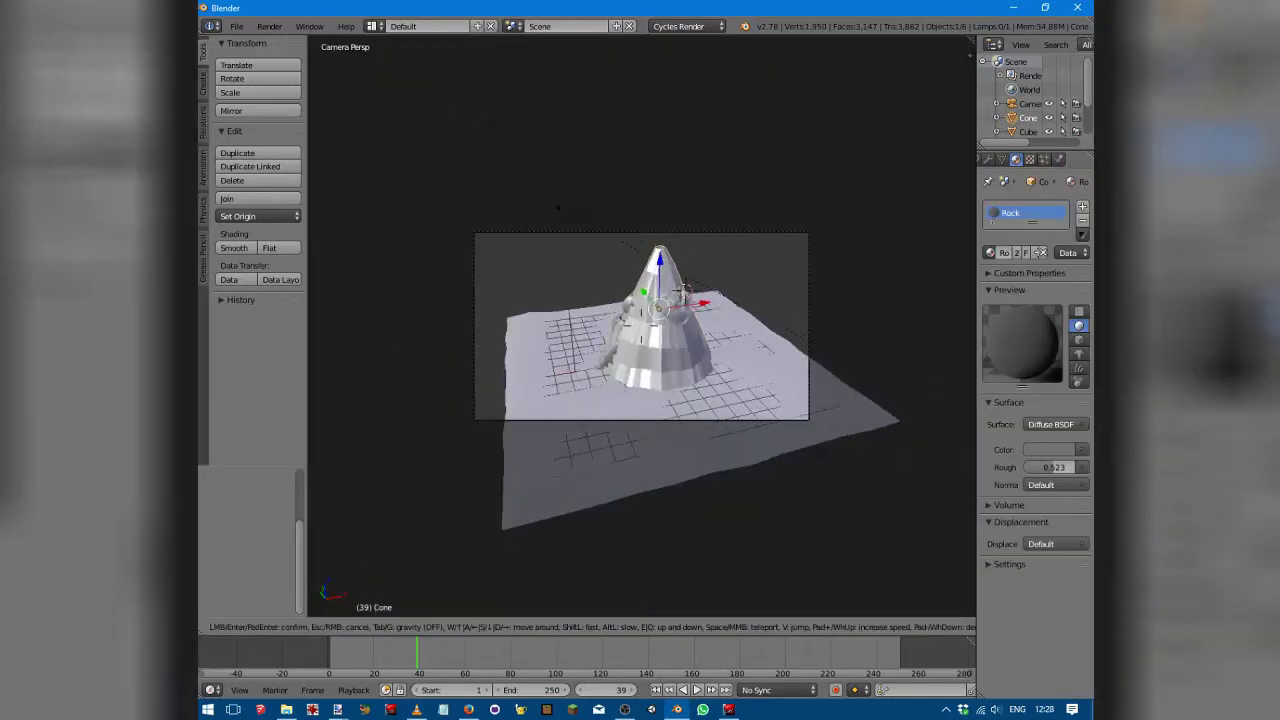
{"action": "key", "text": "a"}
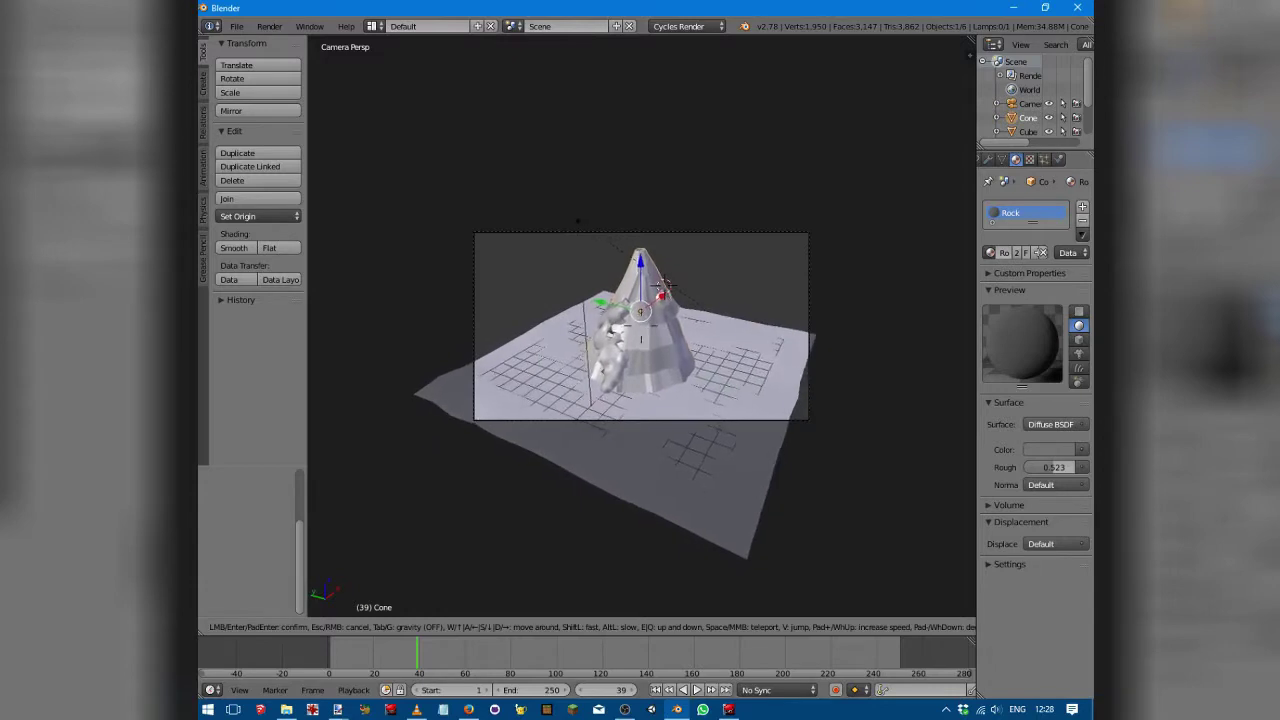
{"action": "left_click", "coordinate": [269, 26]}
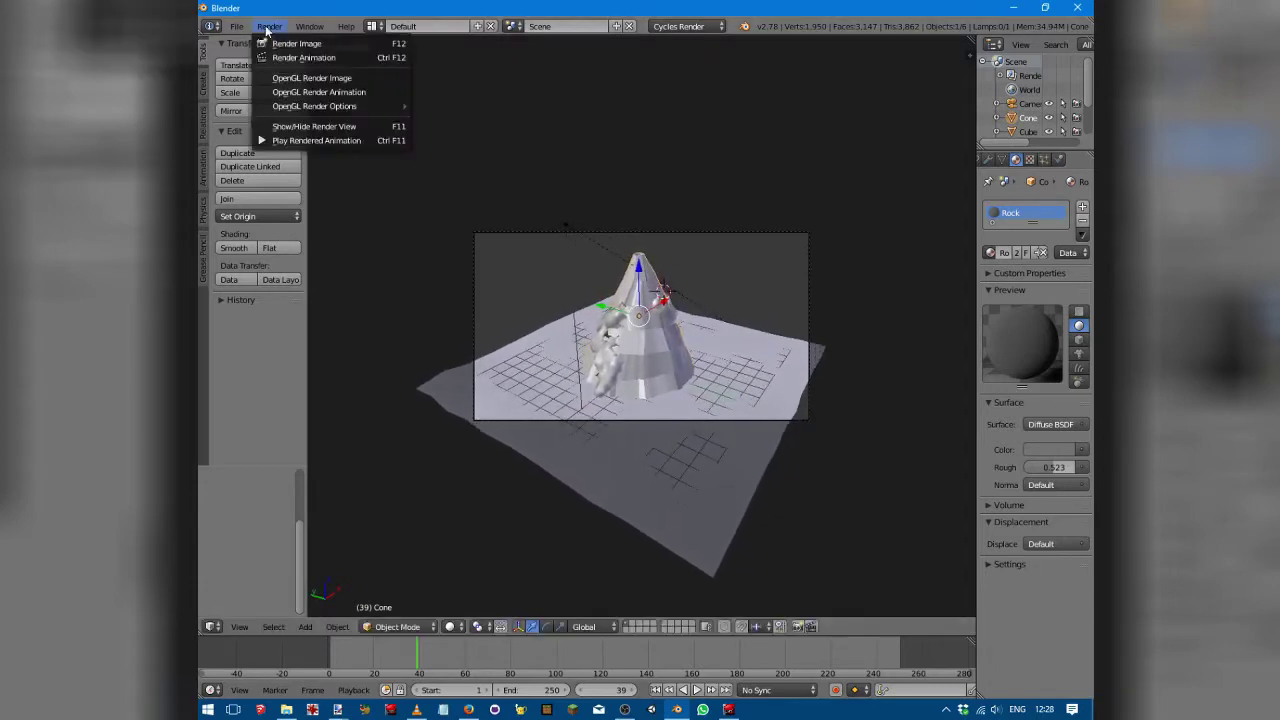
{"action": "left_click", "coordinate": [265, 43]}
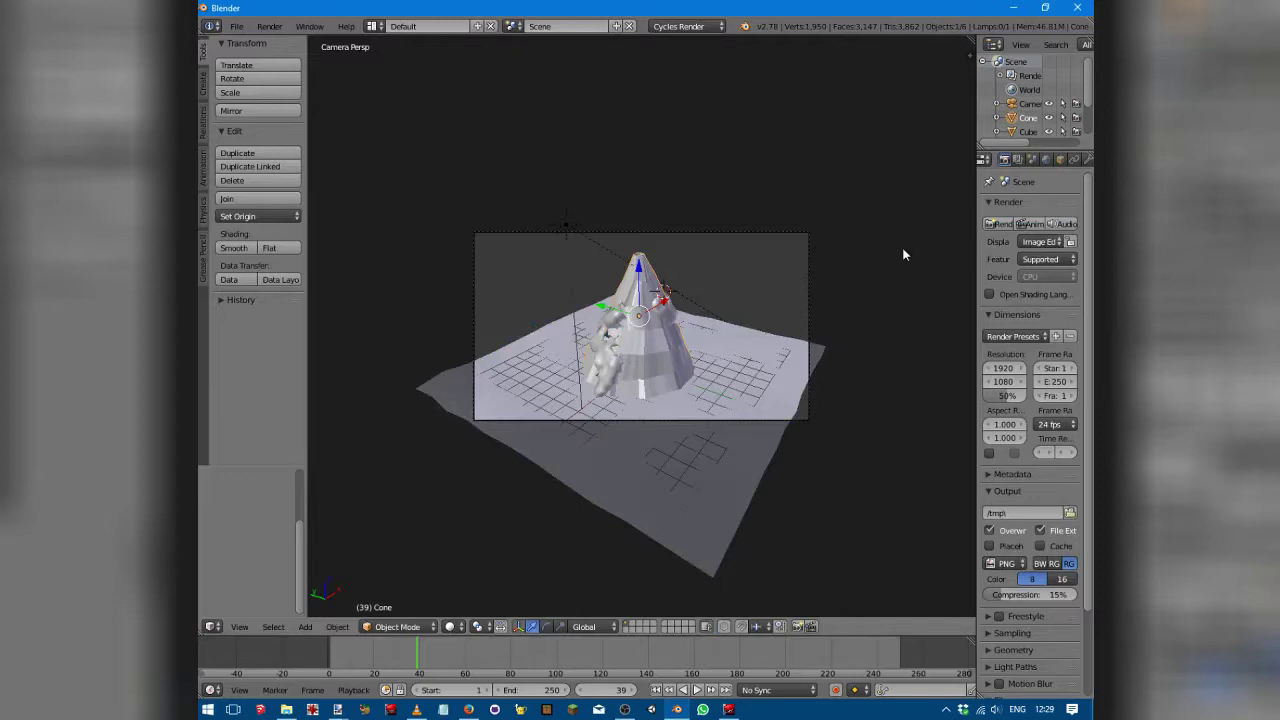
Step: Set the volume initialization of the ground plane's fluid obstacle to Both
{"action": "left_click", "coordinate": [449, 626]}
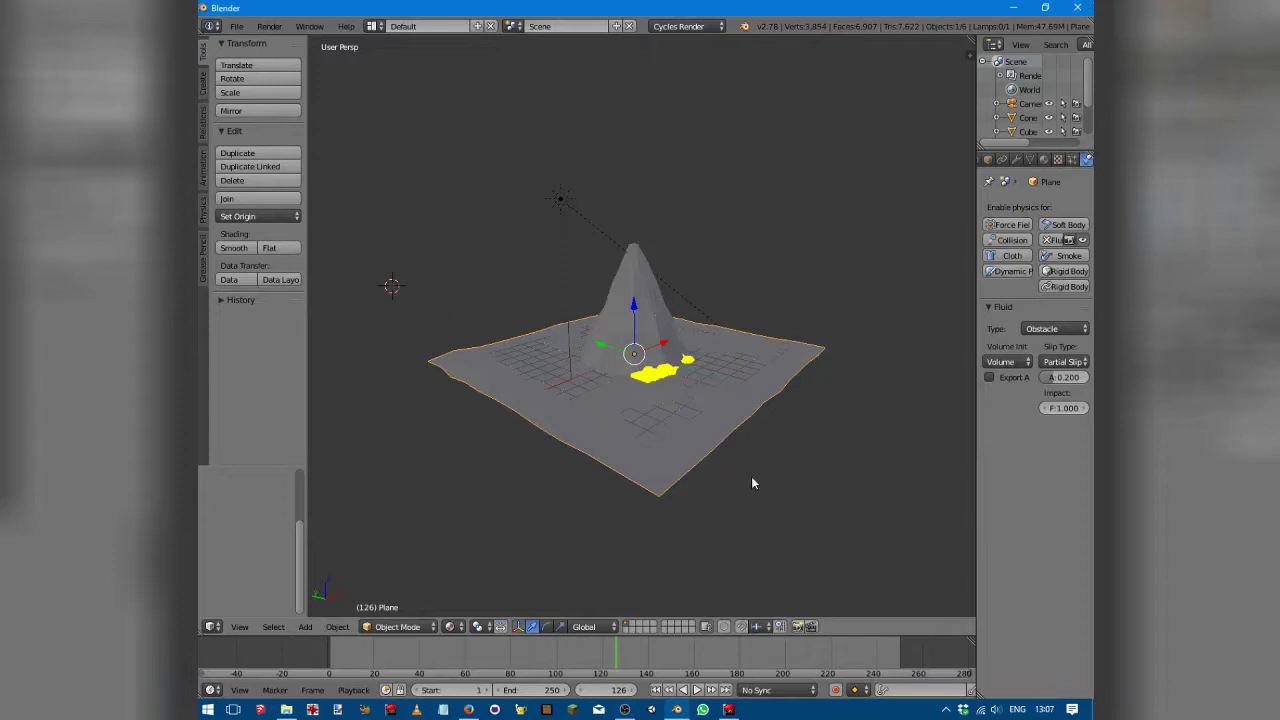
{"action": "middle_click_drag", "start_coordinate": [748, 506], "coordinate": [858, 420]}
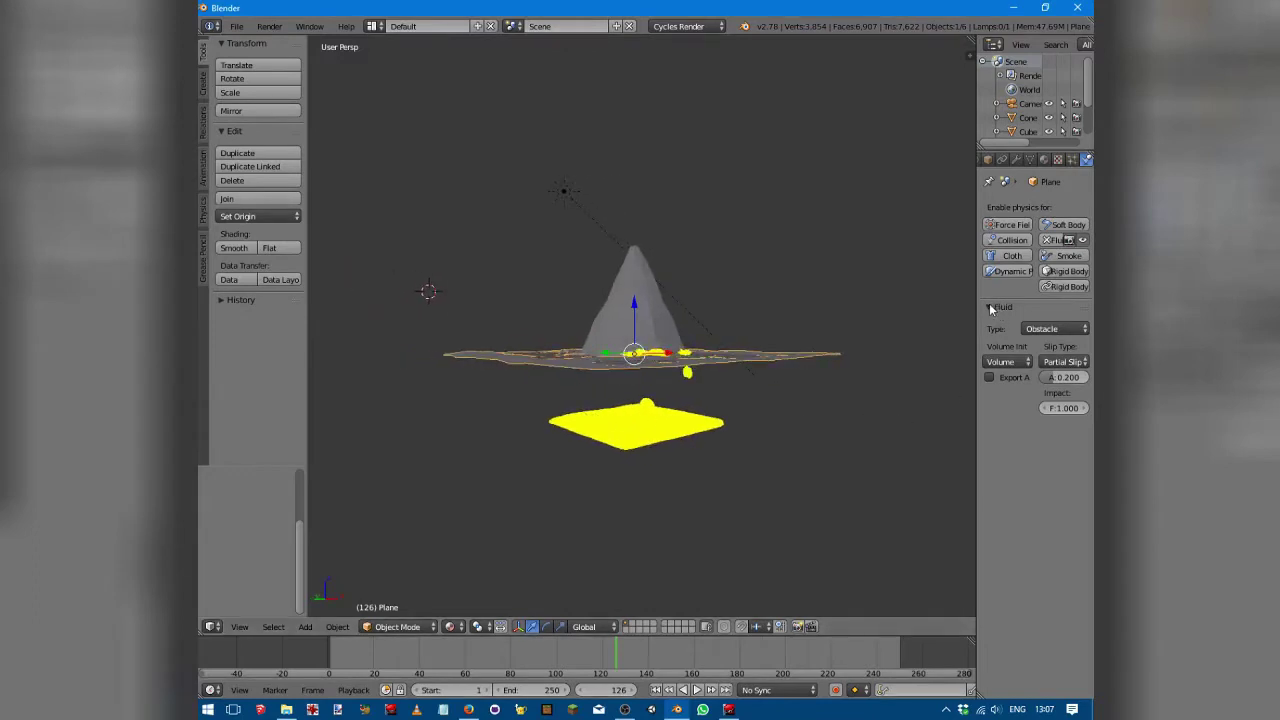
{"action": "middle_click_drag", "start_coordinate": [673, 413], "coordinate": [650, 390]}
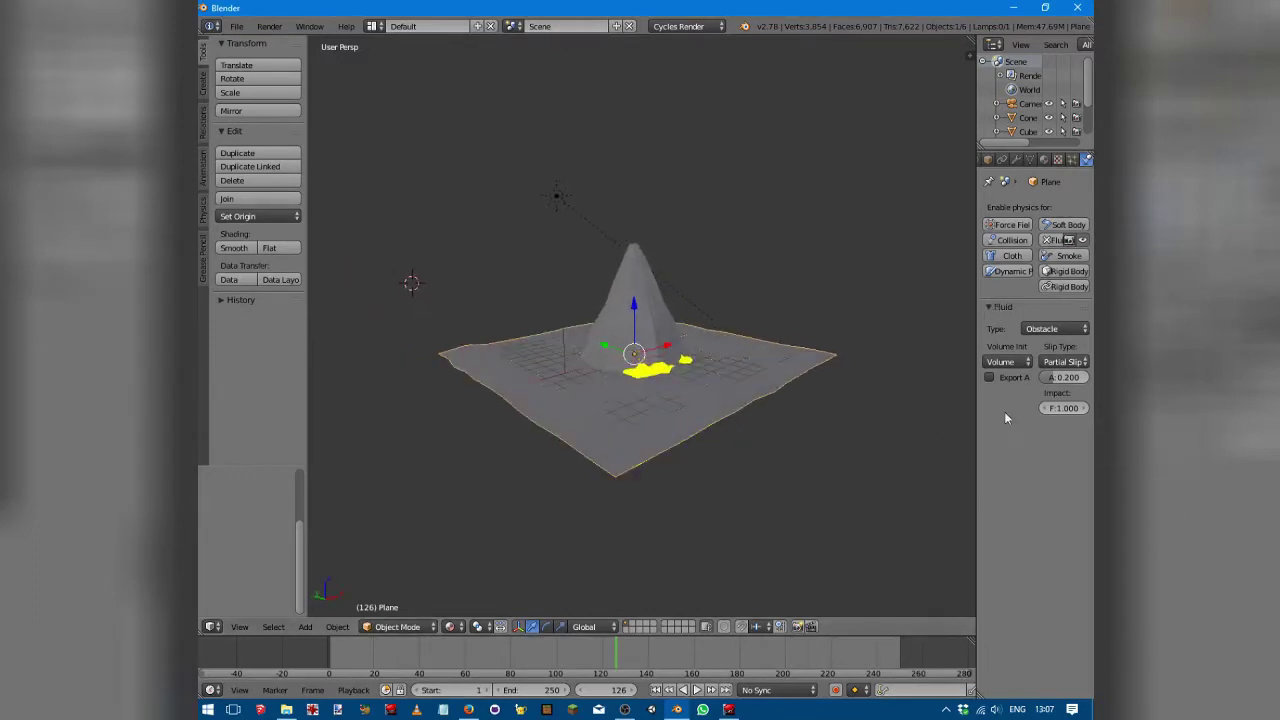
{"action": "left_click", "coordinate": [1002, 362]}
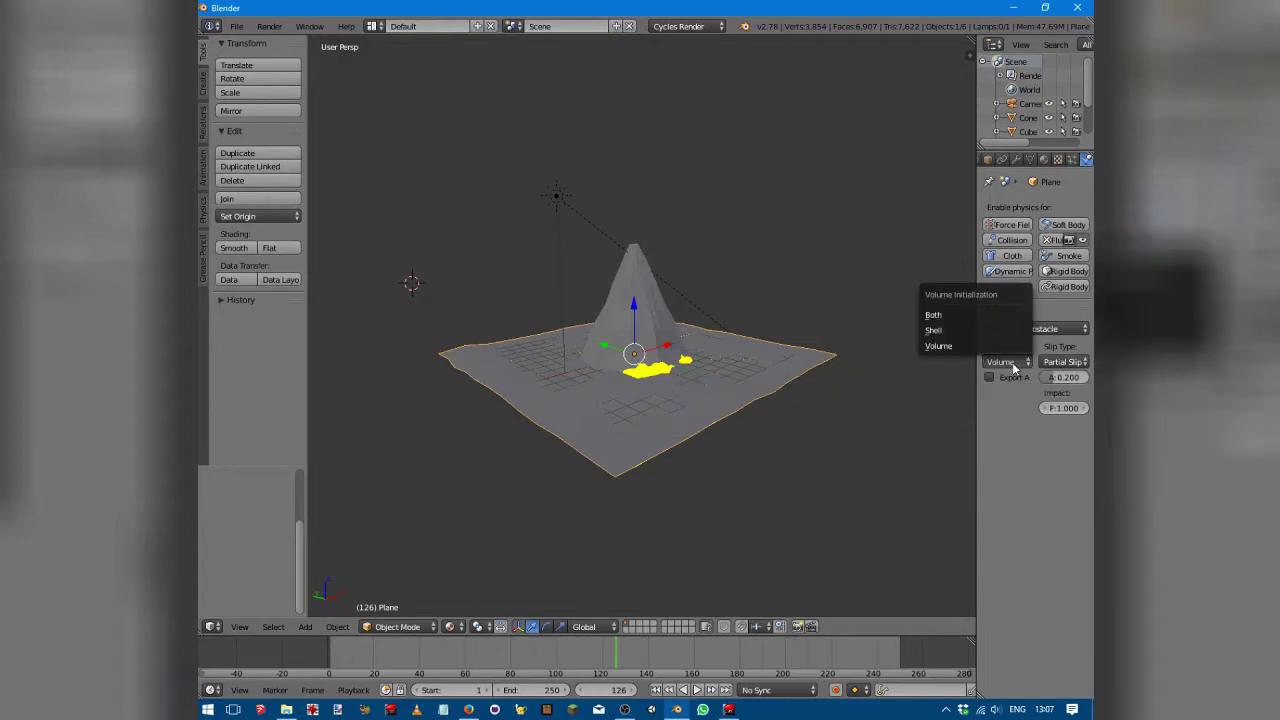
{"action": "left_click", "coordinate": [941, 331]}
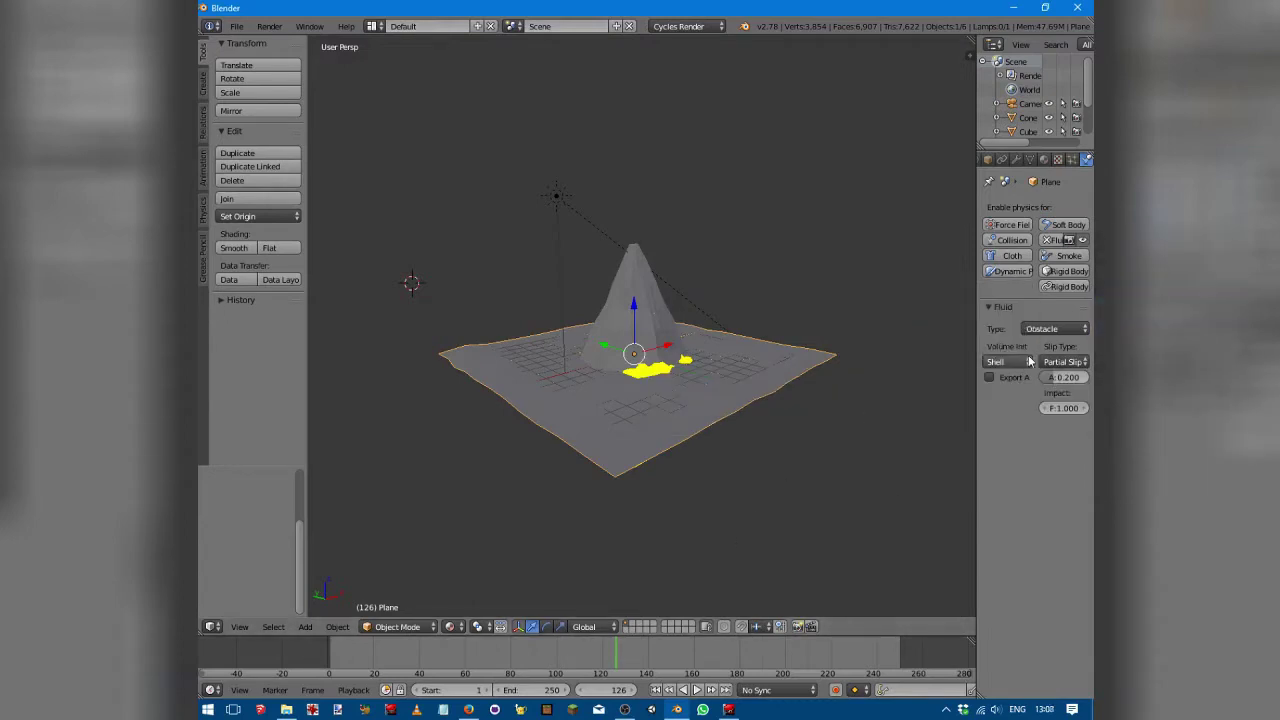
{"action": "left_click", "coordinate": [1025, 362]}
{"action": "left_click", "coordinate": [955, 315]}
{"action": "middle_click_drag", "start_coordinate": [659, 476], "coordinate": [746, 400]}
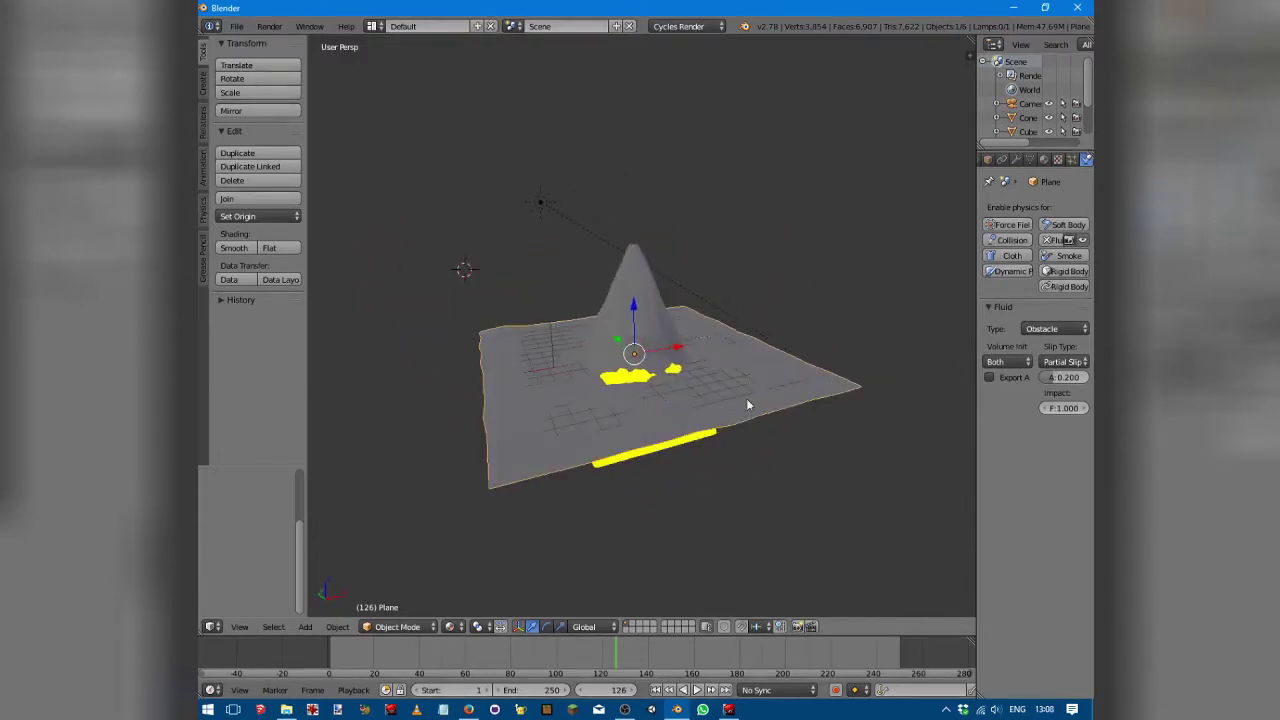
{"action": "right_click", "coordinate": [820, 360]}
{"action": "middle_click_drag", "start_coordinate": [820, 360], "coordinate": [838, 438]}
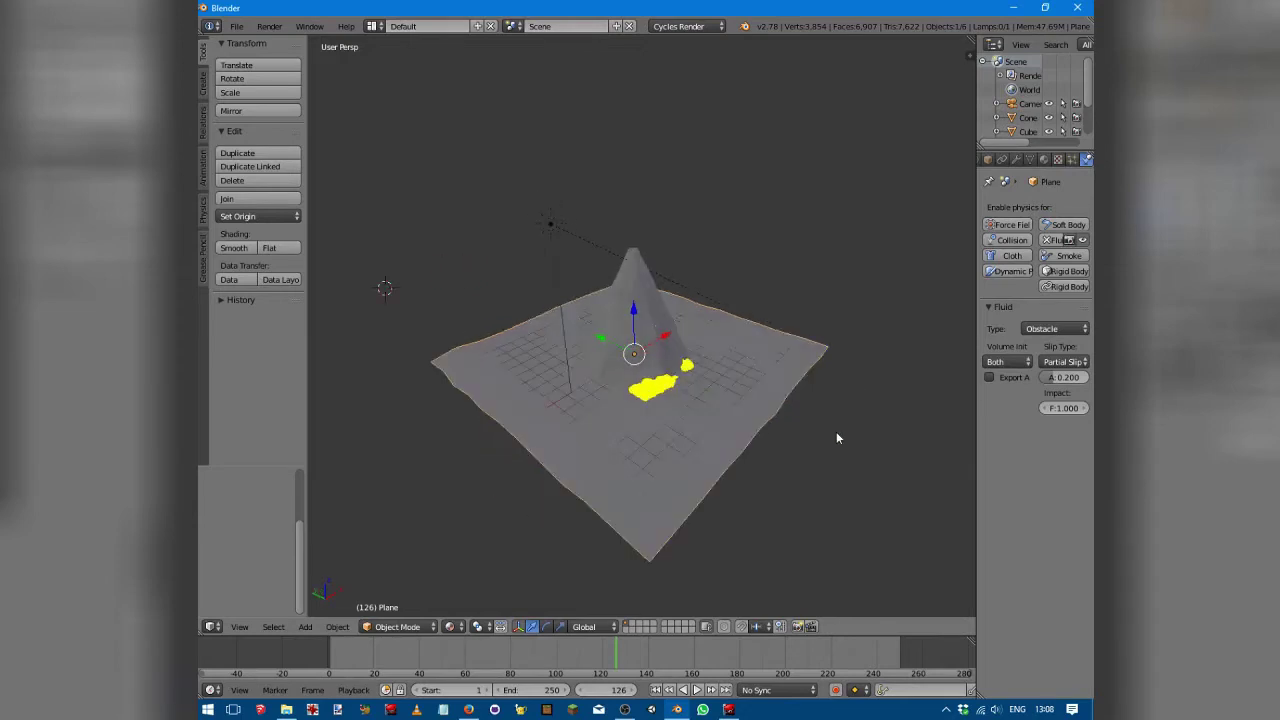